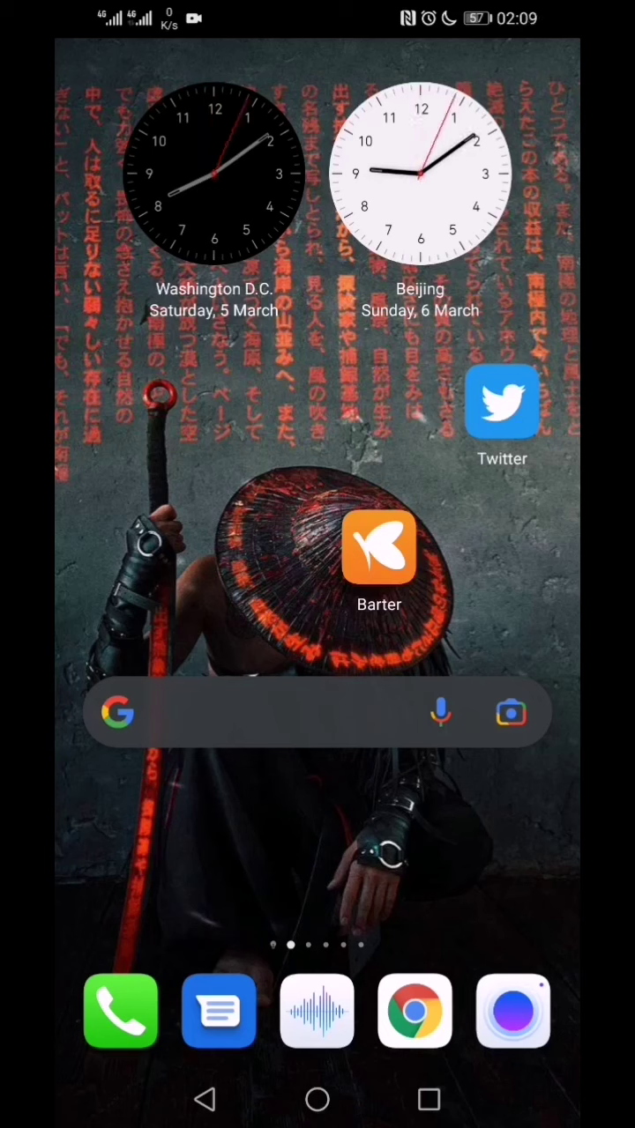
# Step: From the rave payment search results, open the 'Home | rave' result at ravepay.co
pyautogui.click(414, 1011)
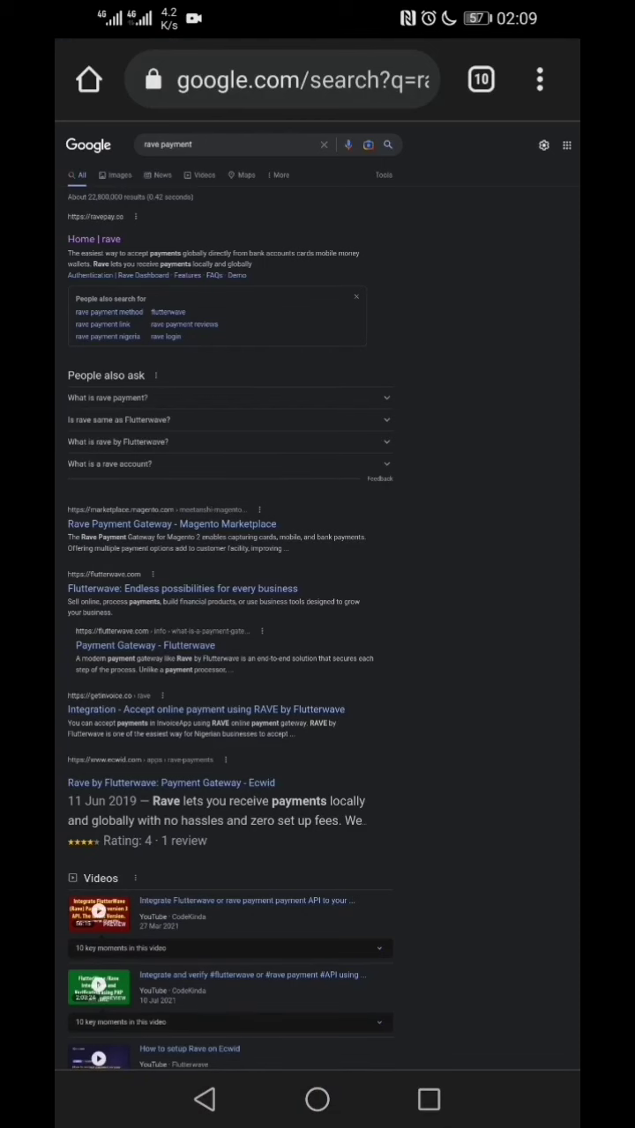
pyautogui.scroll(3, 190, 334)
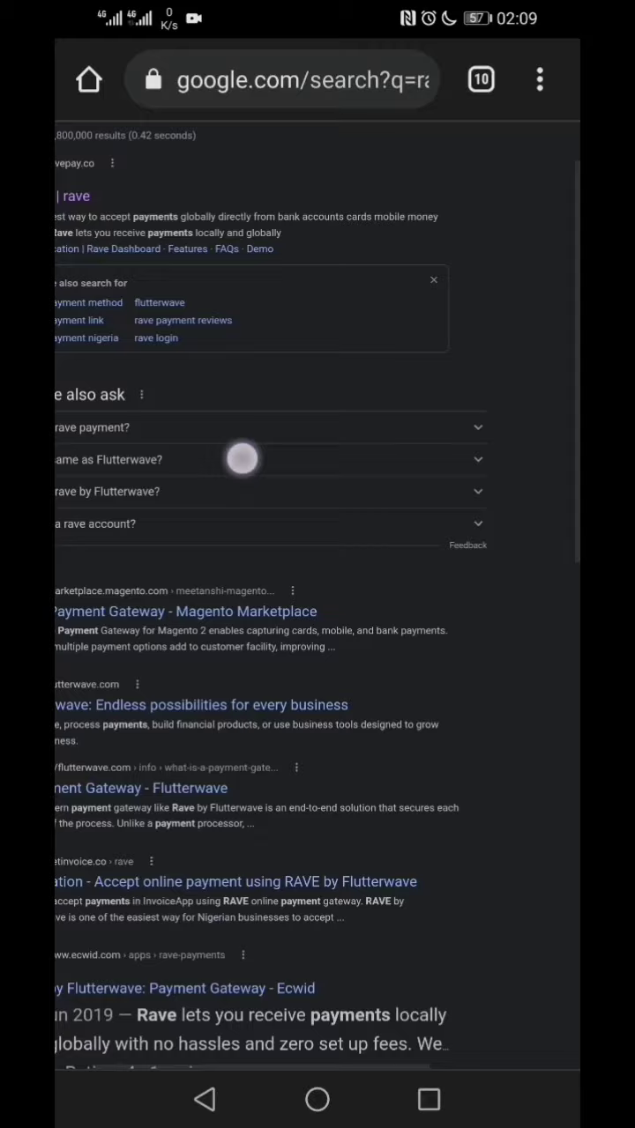
pyautogui.moveTo(325, 546); pyautogui.dragTo(325, 553)
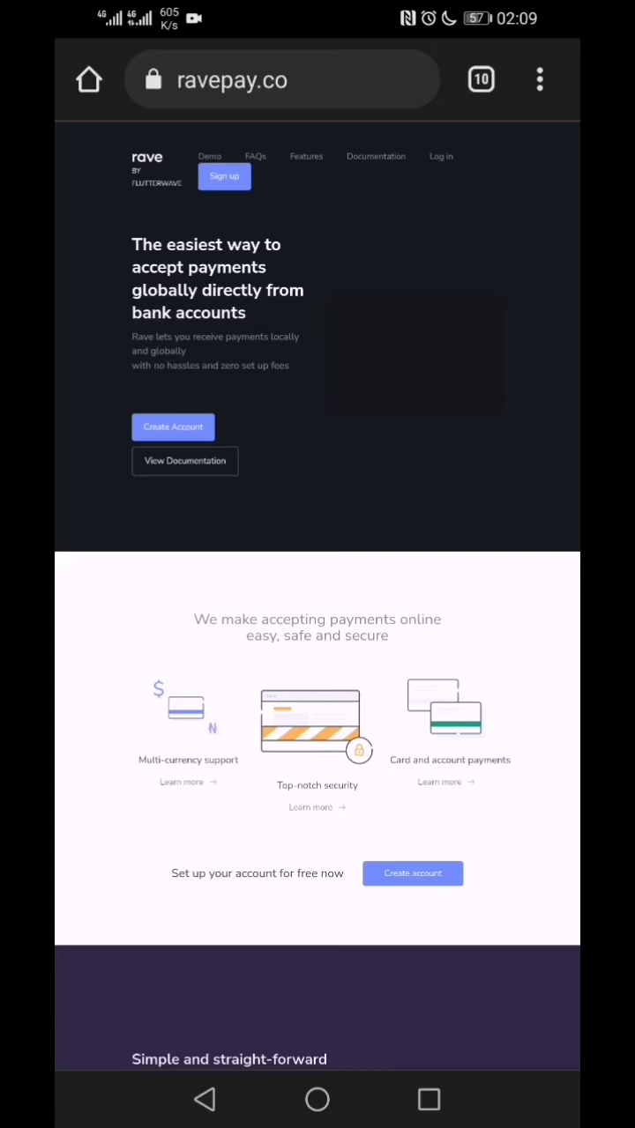
pyautogui.moveTo(446, 486); pyautogui.dragTo(435, 537)
pyautogui.moveTo(370, 815)
pyautogui.mouseDown()
pyautogui.moveTo(369, 591)
pyautogui.moveTo(370, 815)
pyautogui.mouseUp()
pyautogui.click(173, 427)
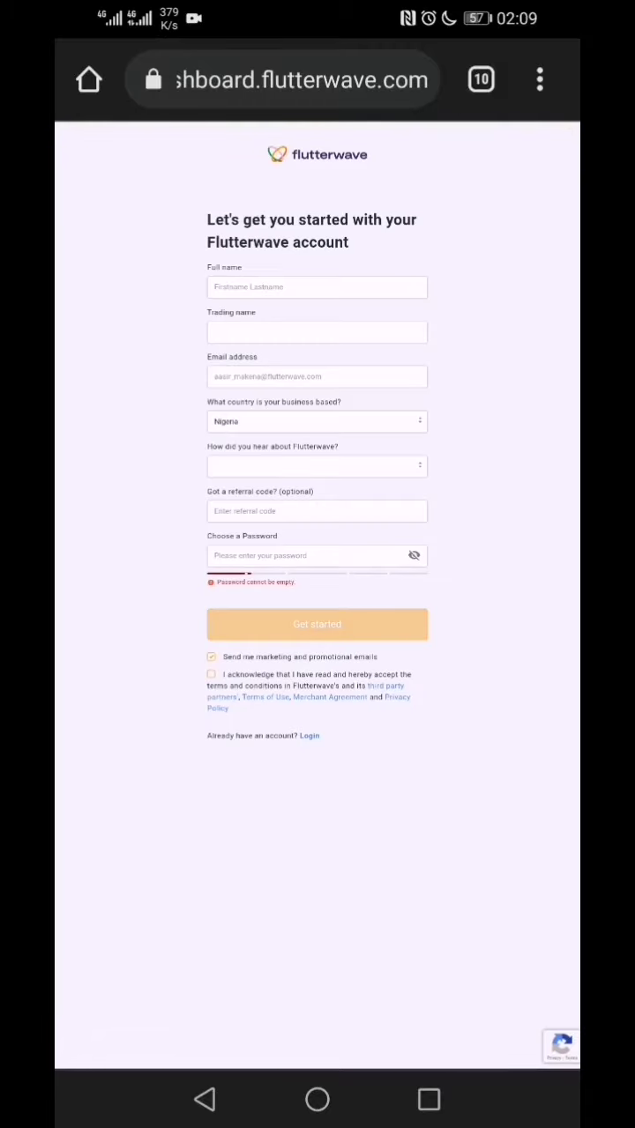
# Step: Scroll and zoom around the blank Flutterwave account sign-up form
pyautogui.scroll(1, 432, 414)
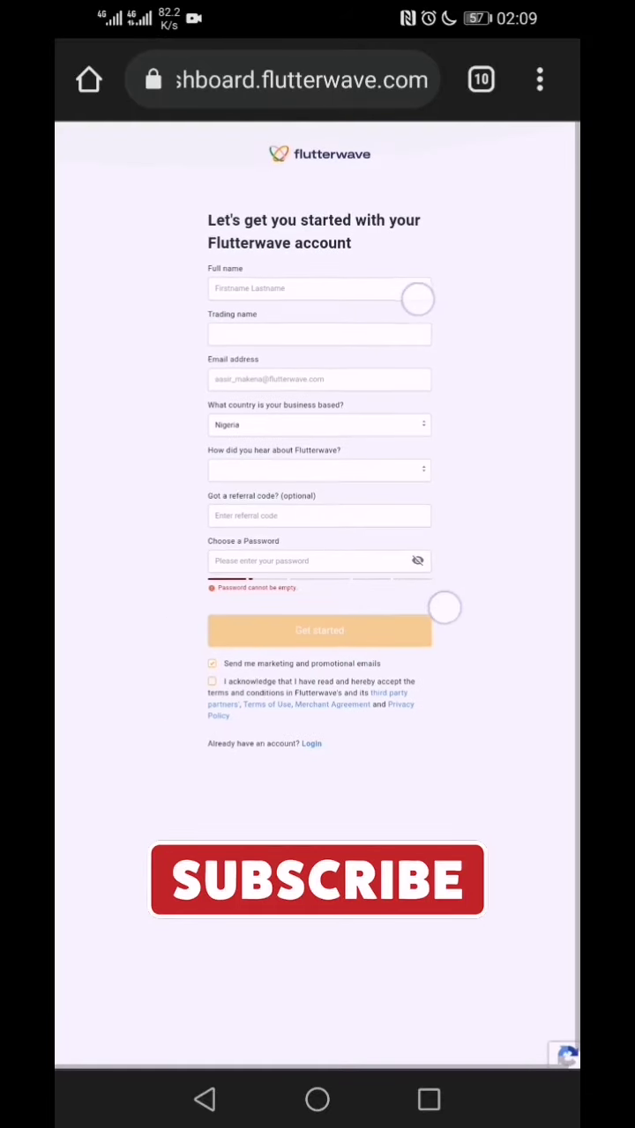
pyautogui.moveTo(420, 470)
pyautogui.mouseDown()
pyautogui.moveTo(423, 421)
pyautogui.moveTo(393, 541)
pyautogui.mouseUp()
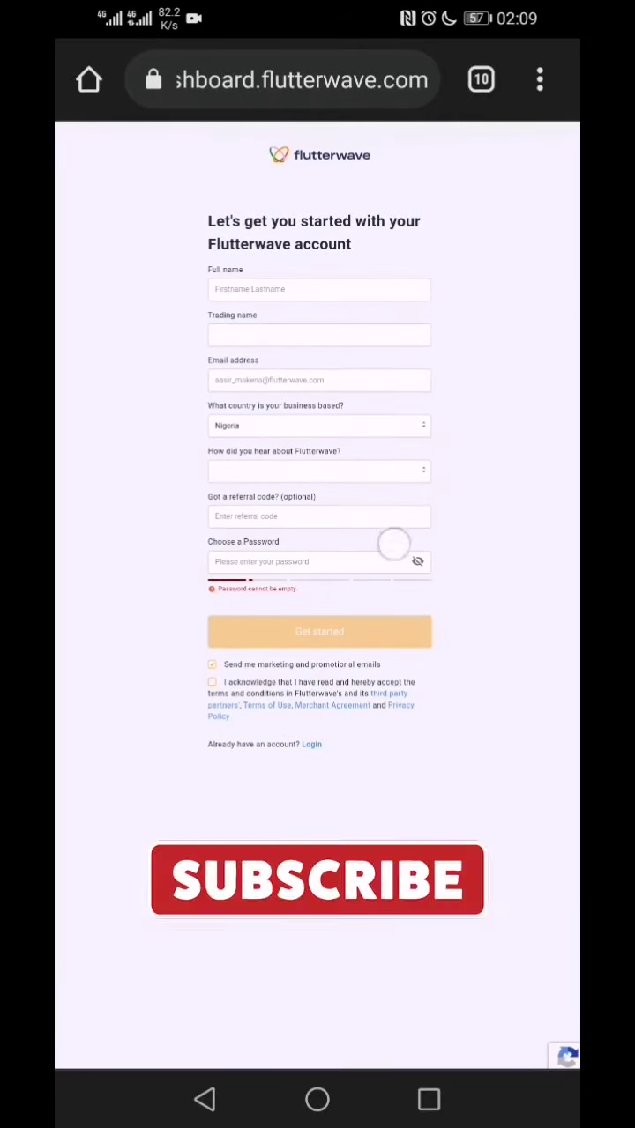
pyautogui.moveTo(464, 706)
pyautogui.mouseDown()
pyautogui.moveTo(444, 541)
pyautogui.moveTo(430, 740)
pyautogui.moveTo(404, 783)
pyautogui.moveTo(418, 671)
pyautogui.mouseUp()
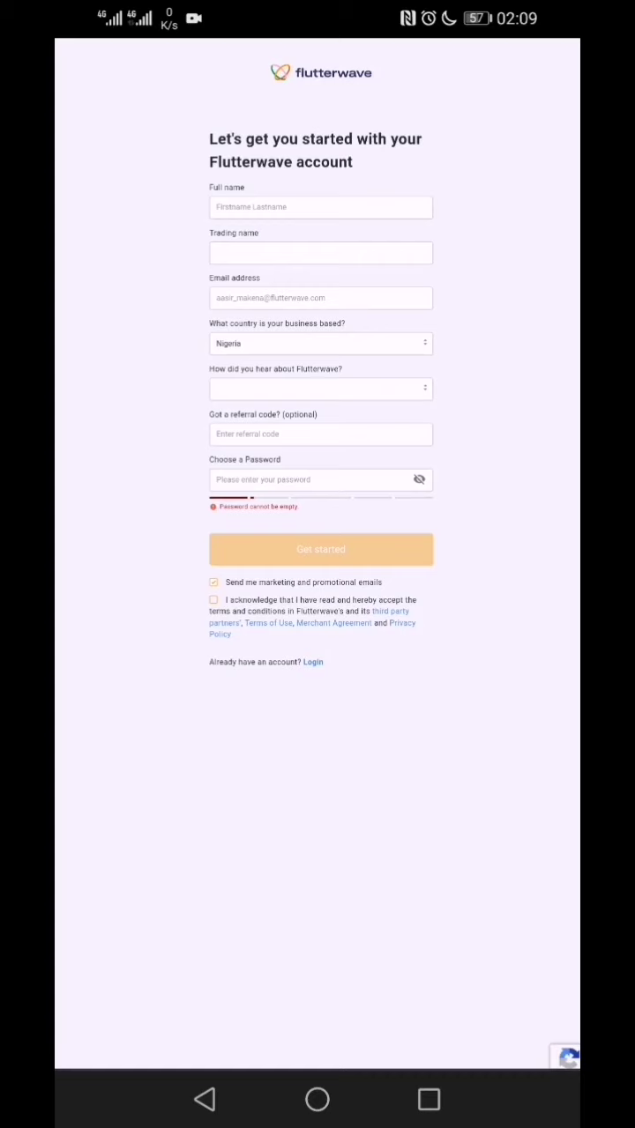
# Step: Switch from the sign-up form to logging in to the existing account
pyautogui.click(327, 665)
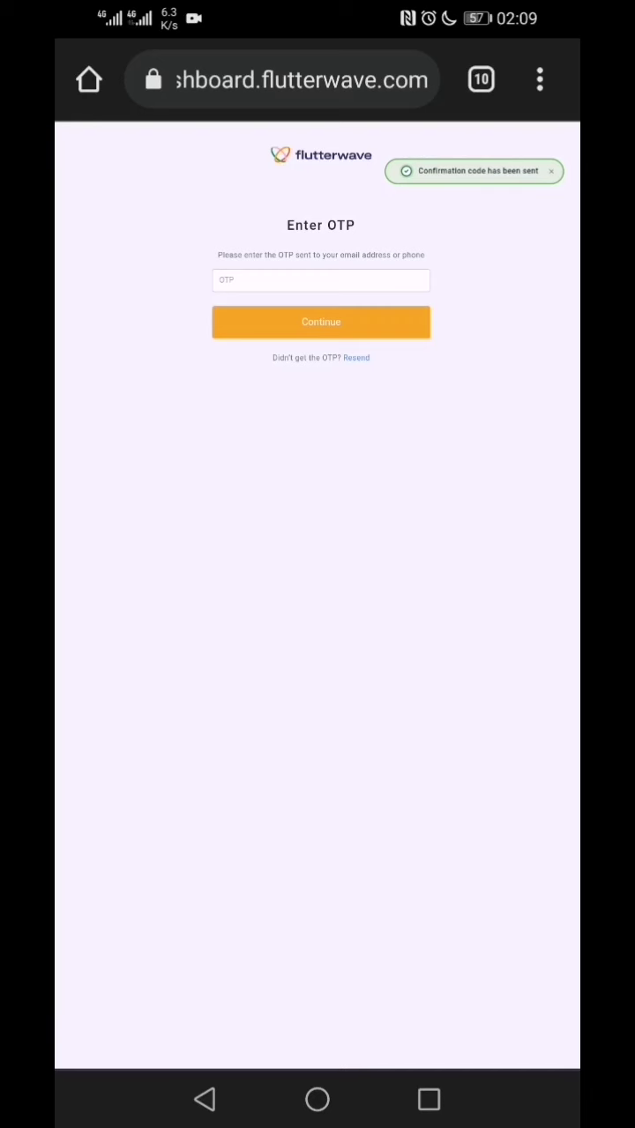
# Step: Leave Chrome for the phone's home screen, dismissing the news feed
pyautogui.click(318, 1099)
pyautogui.moveTo(265, 820); pyautogui.dragTo(546, 819)
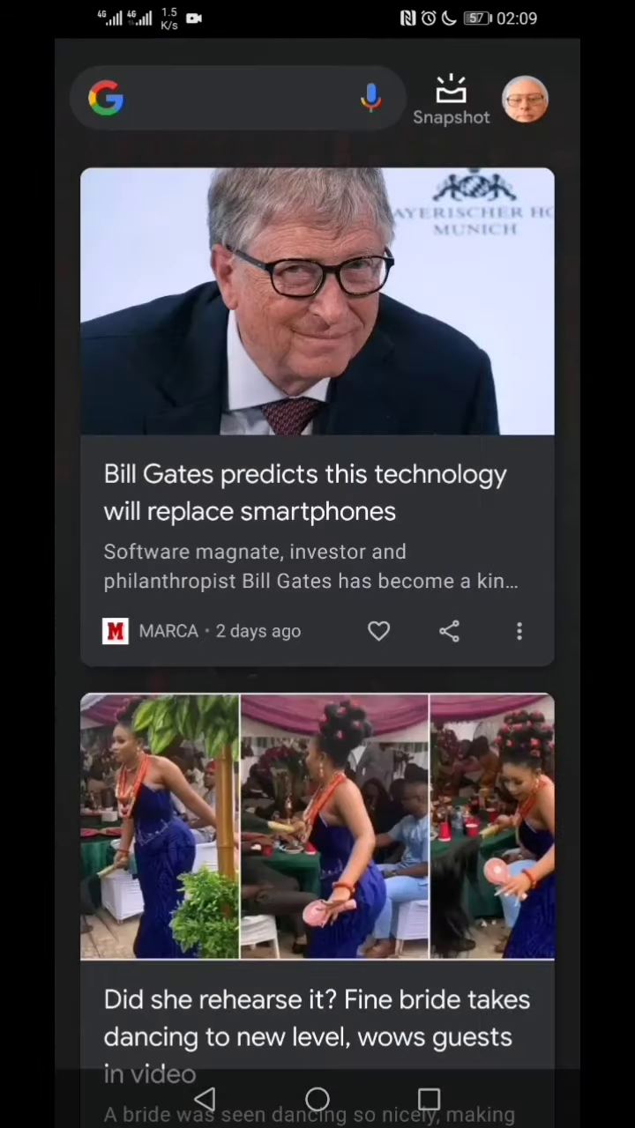
pyautogui.moveTo(401, 692); pyautogui.dragTo(315, 710)
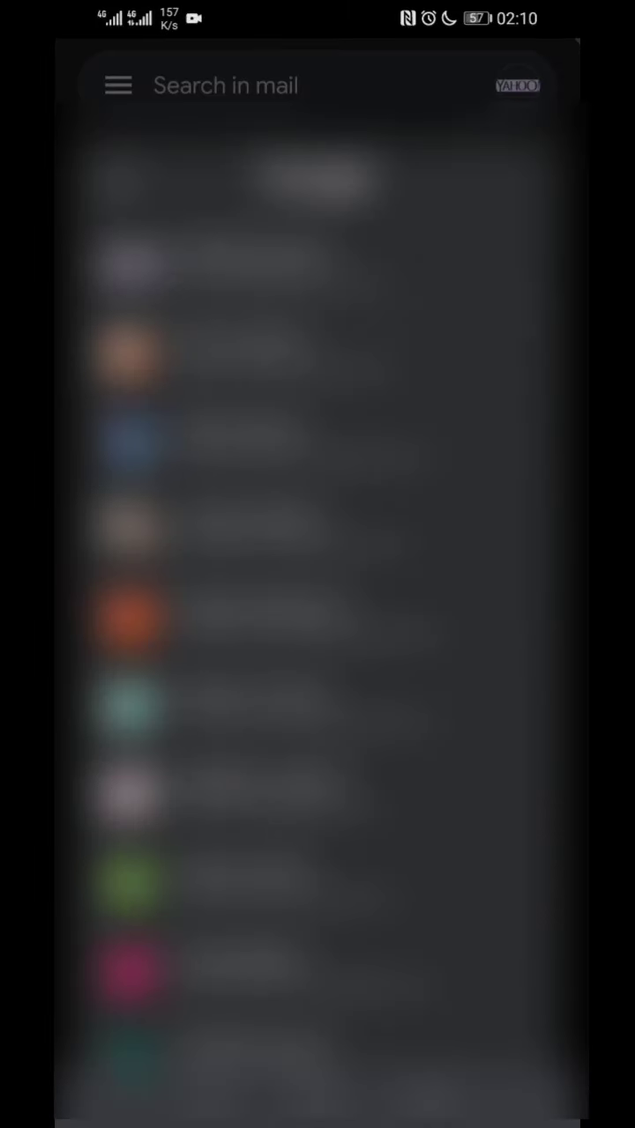
# Step: In Gmail, switch to the other Google account and refresh its inbox
pyautogui.moveTo(361, 781); pyautogui.dragTo(364, 647)
pyautogui.click(342, 579)
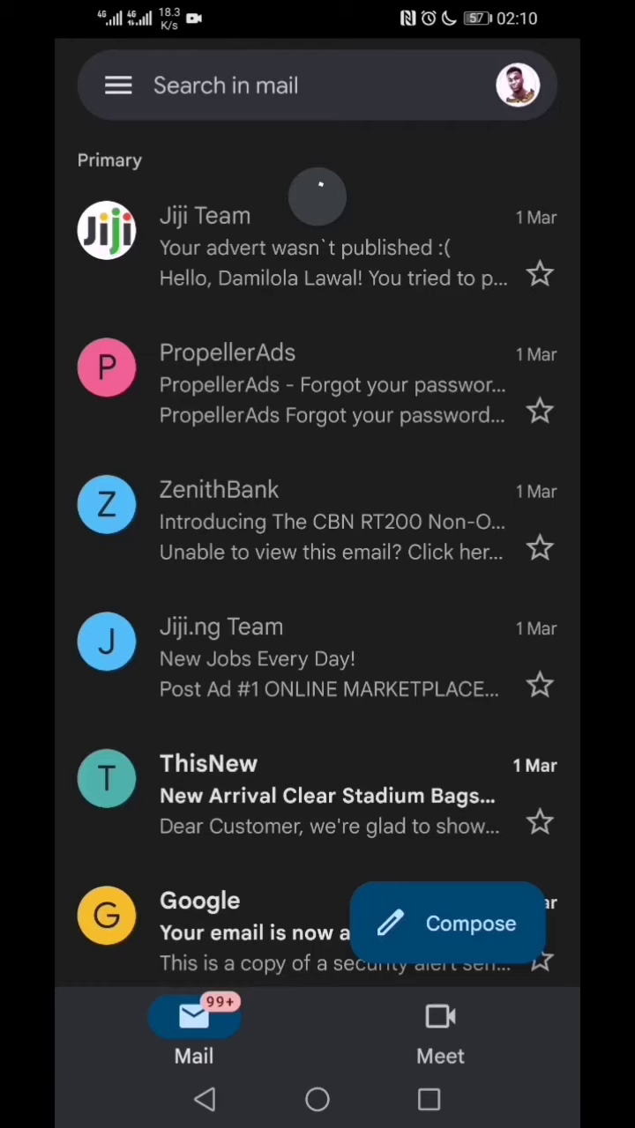
pyautogui.scroll(-2, 353, 653)
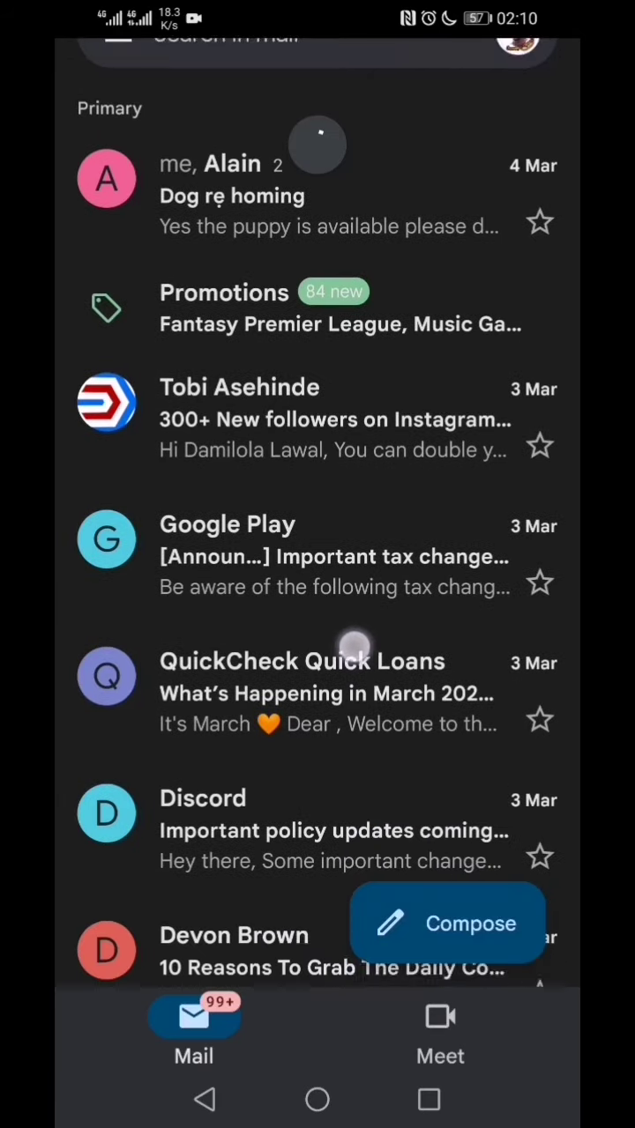
pyautogui.scroll(2, 344, 661)
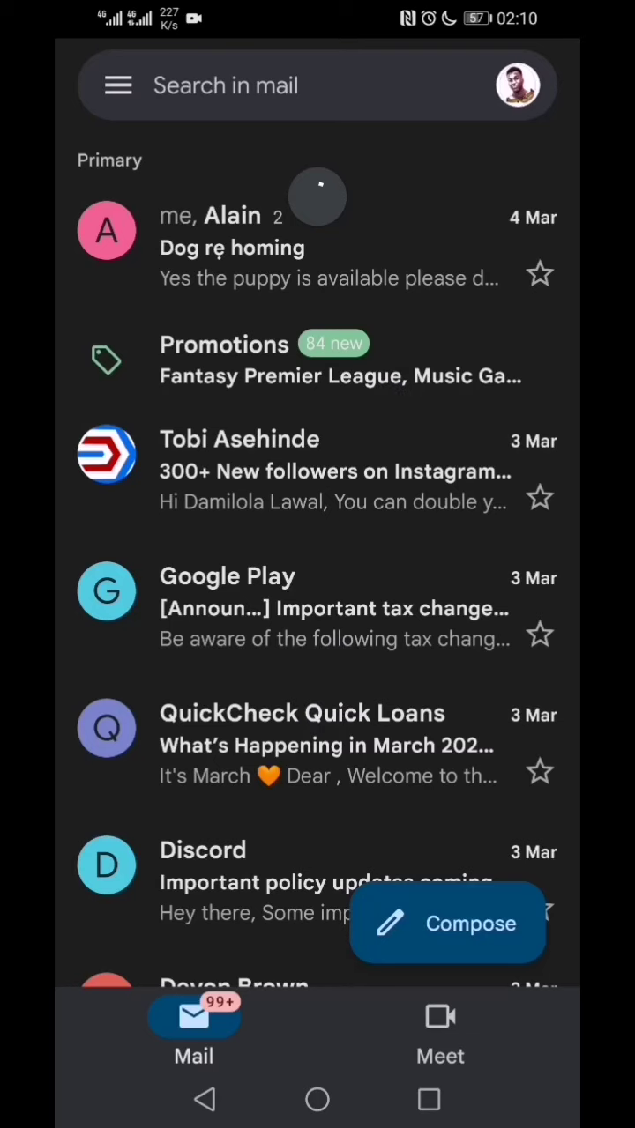
pyautogui.scroll(-2, 299, 653)
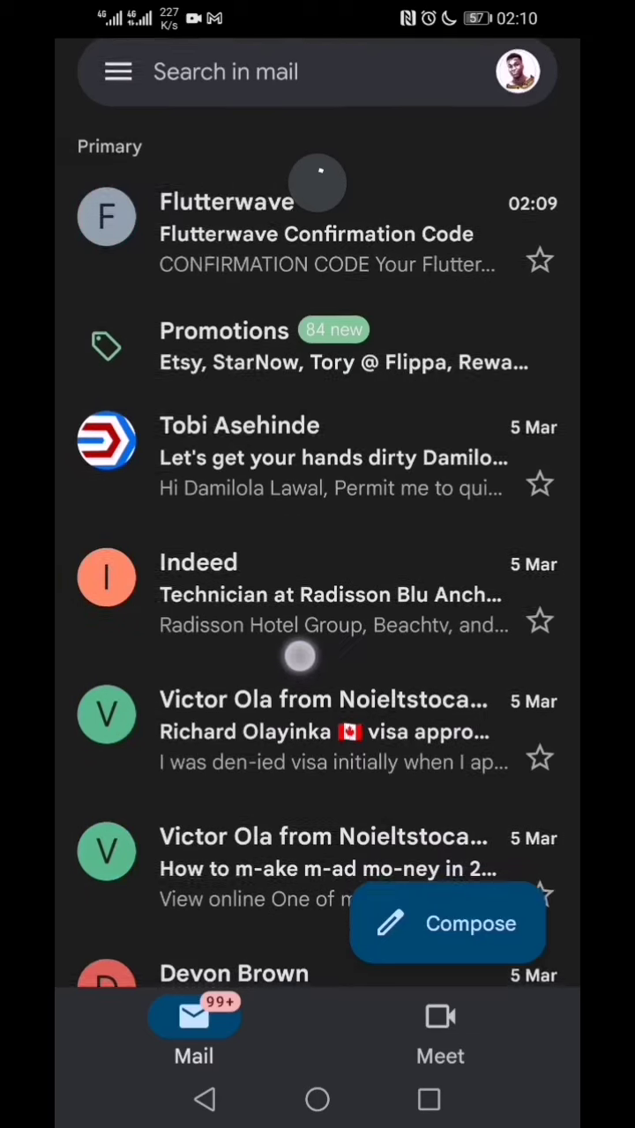
pyautogui.scroll(2, 352, 366)
pyautogui.click(433, 250)
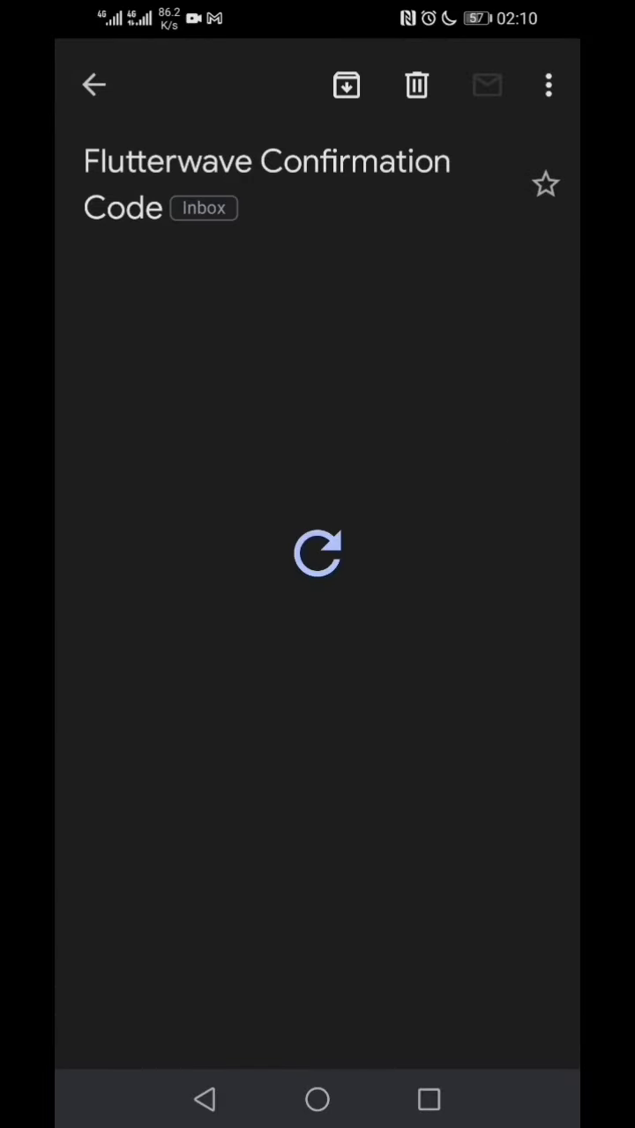
pyautogui.scroll(-2, 365, 629)
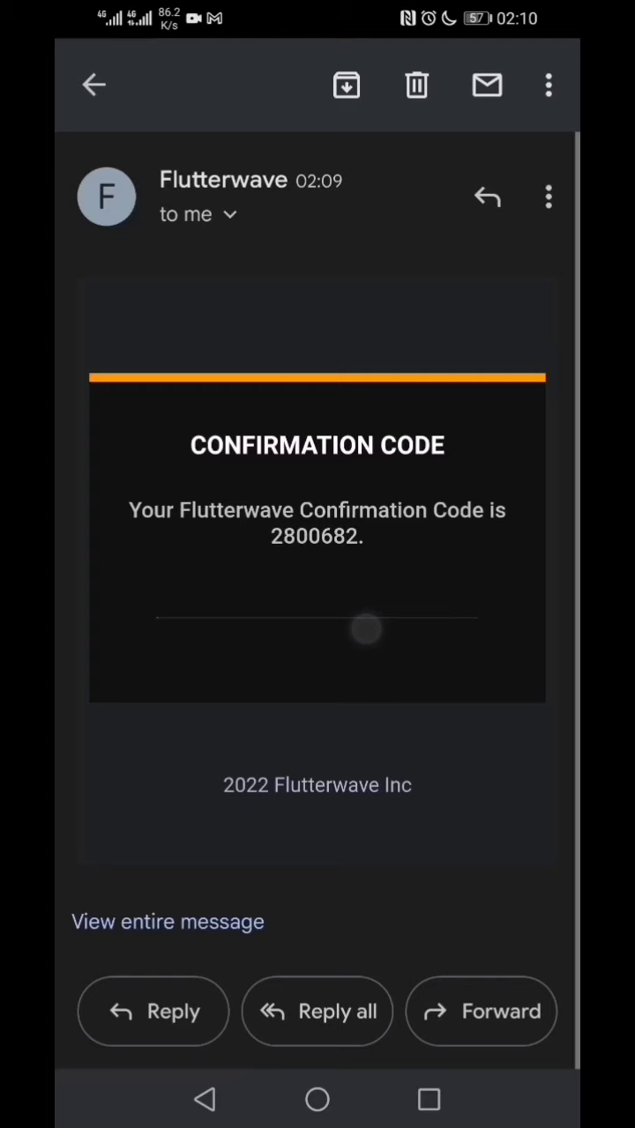
pyautogui.doubleClick(314, 543)
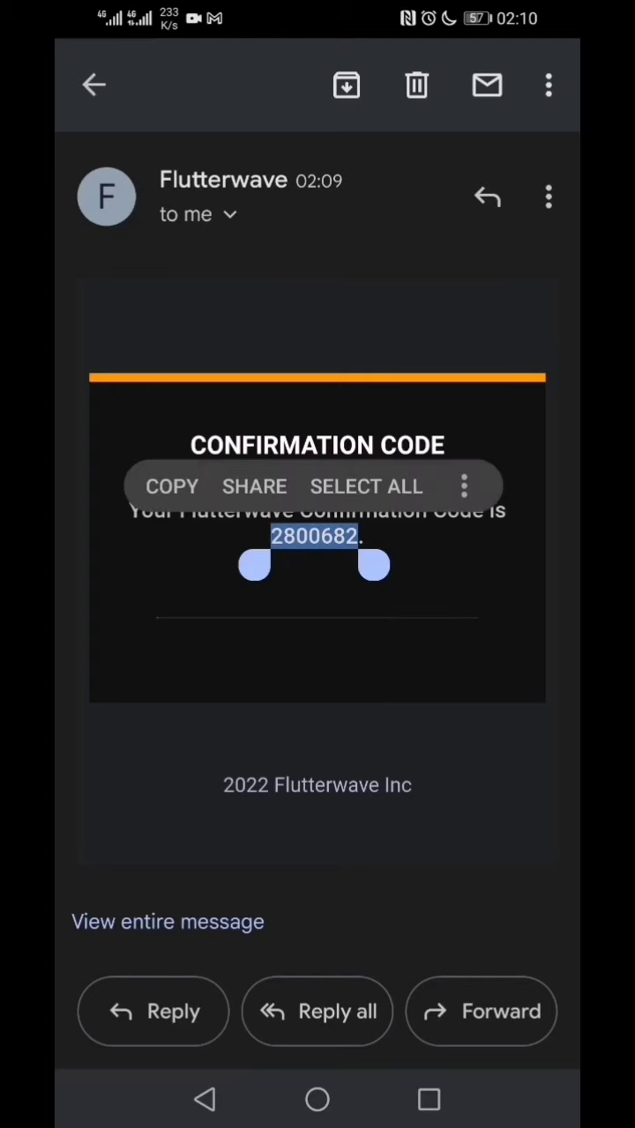
pyautogui.click(176, 486)
# Step: Return to Chrome's Enter OTP page, submit the copied code, and zoom the ₦0.00 overview
pyautogui.click(429, 1099)
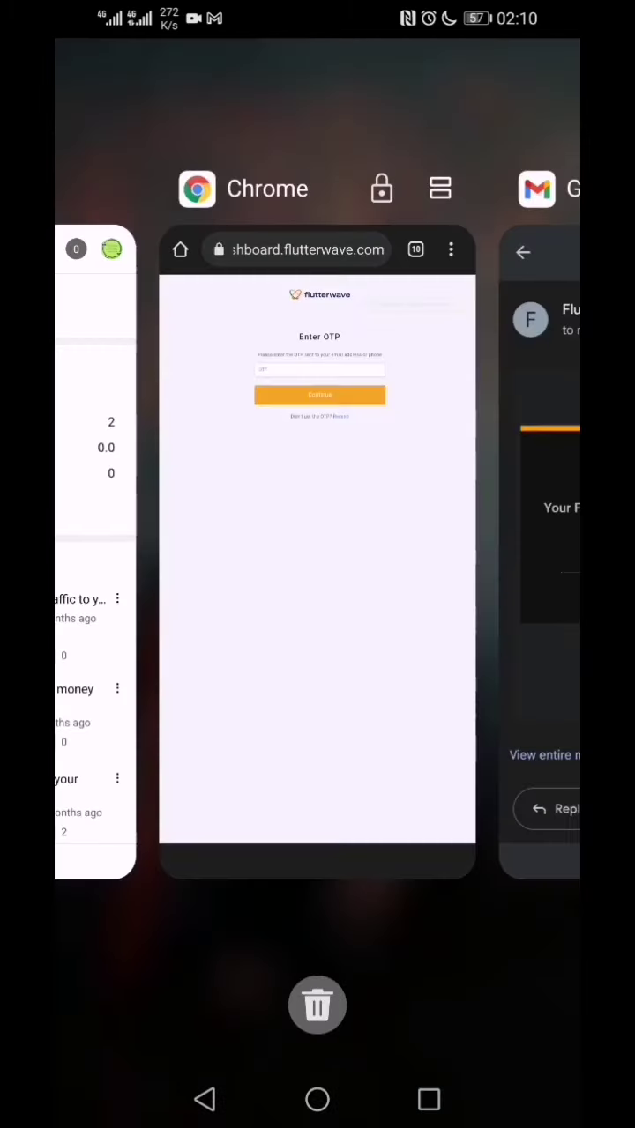
pyautogui.click(319, 555)
pyautogui.click(328, 278)
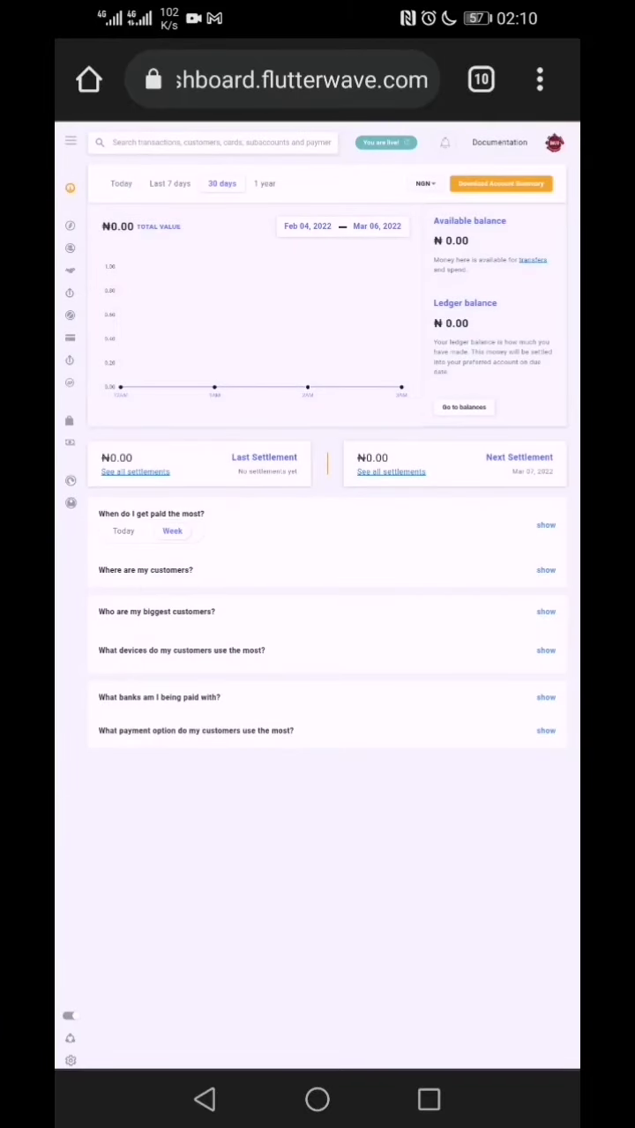
pyautogui.scroll(-2, 368, 652)
pyautogui.scroll(2, 355, 738)
pyautogui.moveTo(342, 509); pyautogui.dragTo(327, 451)
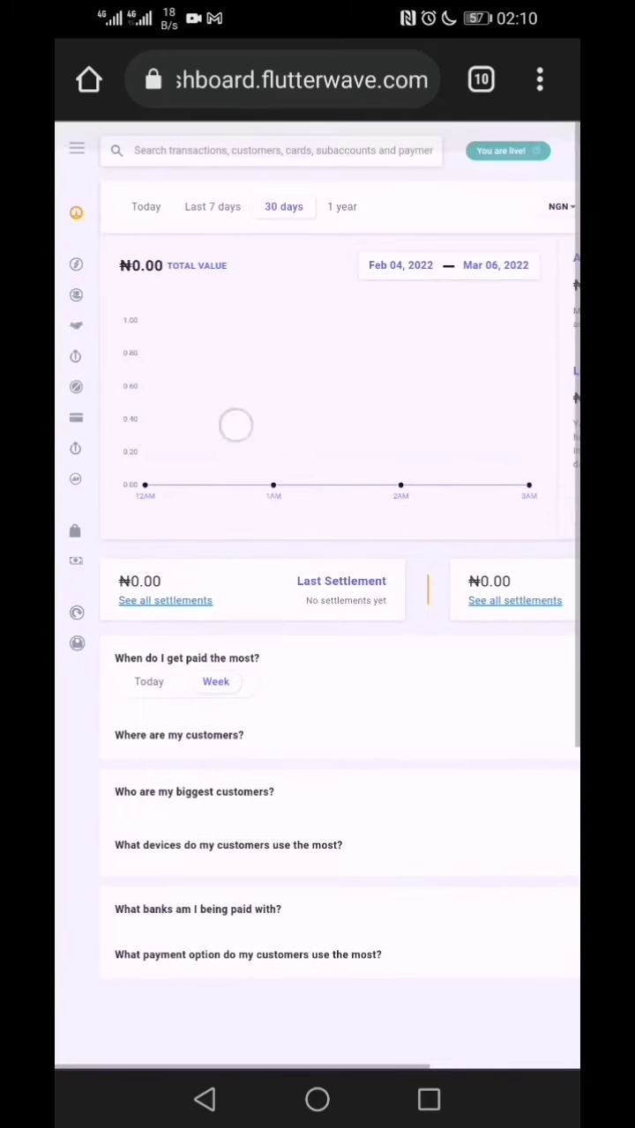
# Step: Go to the Payment Links page to show the Create New Payment Link options
pyautogui.click(74, 148)
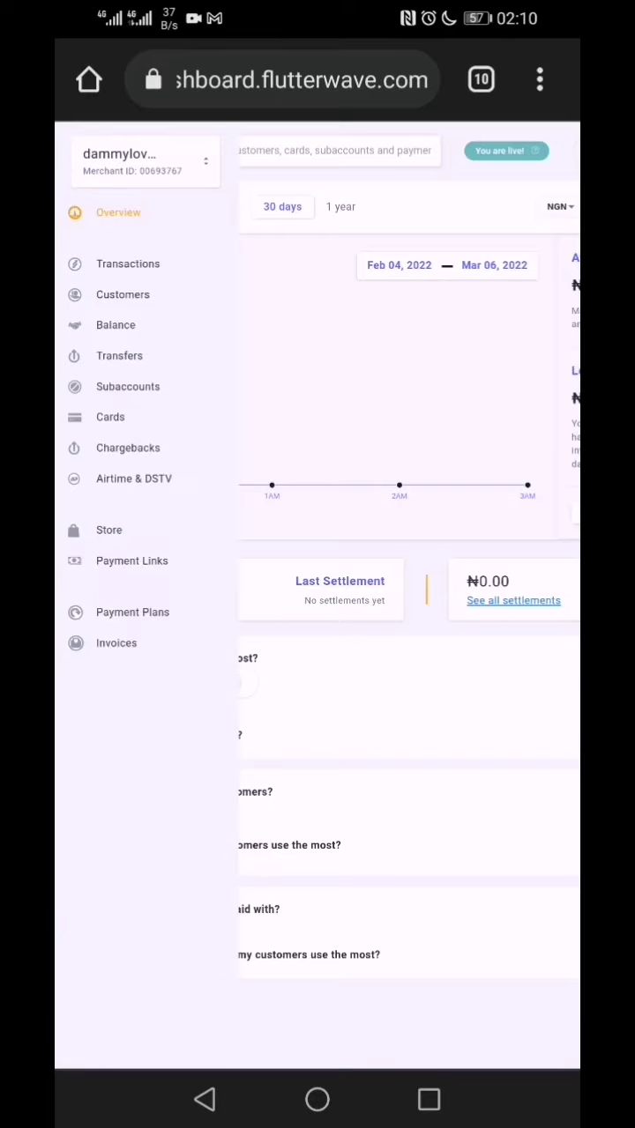
pyautogui.click(132, 560)
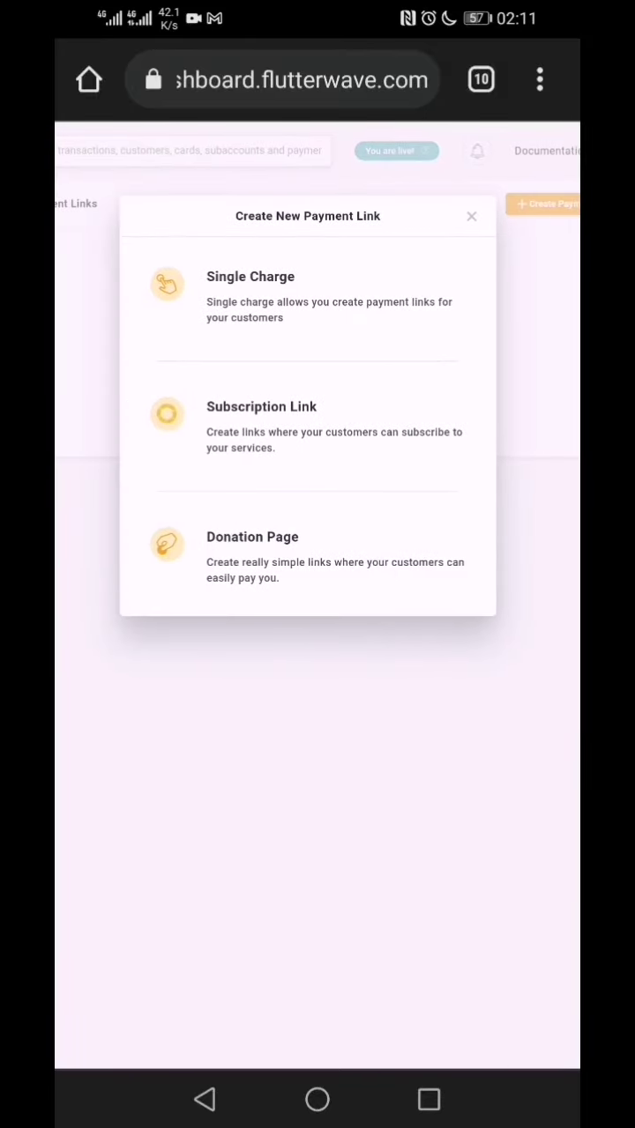
pyautogui.moveTo(367, 445); pyautogui.dragTo(361, 429)
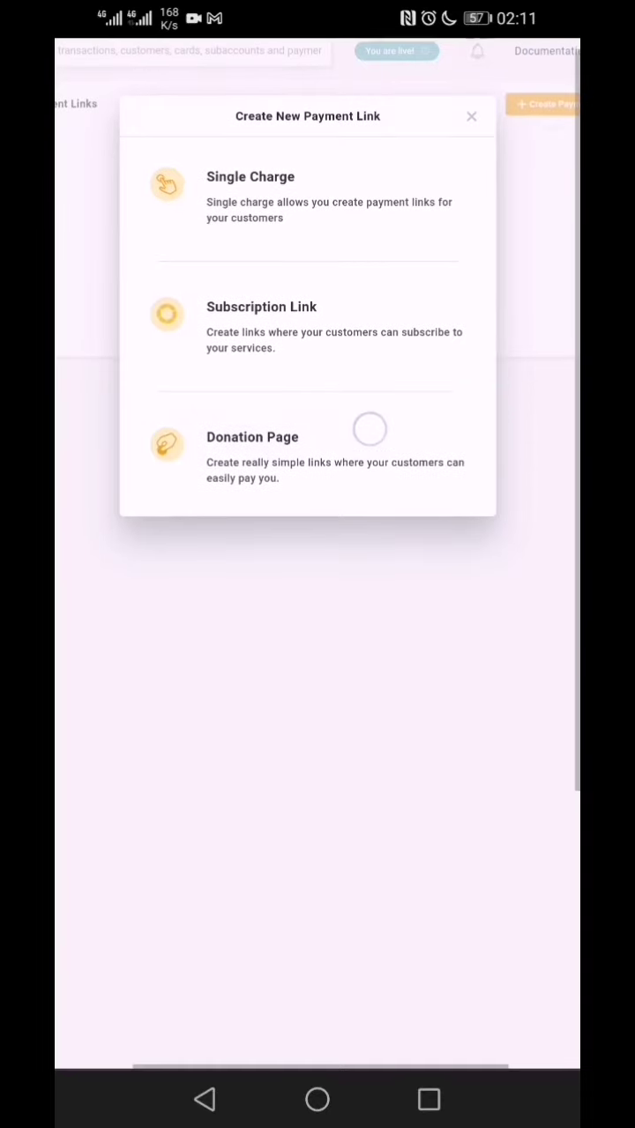
pyautogui.moveTo(367, 428); pyautogui.dragTo(330, 534)
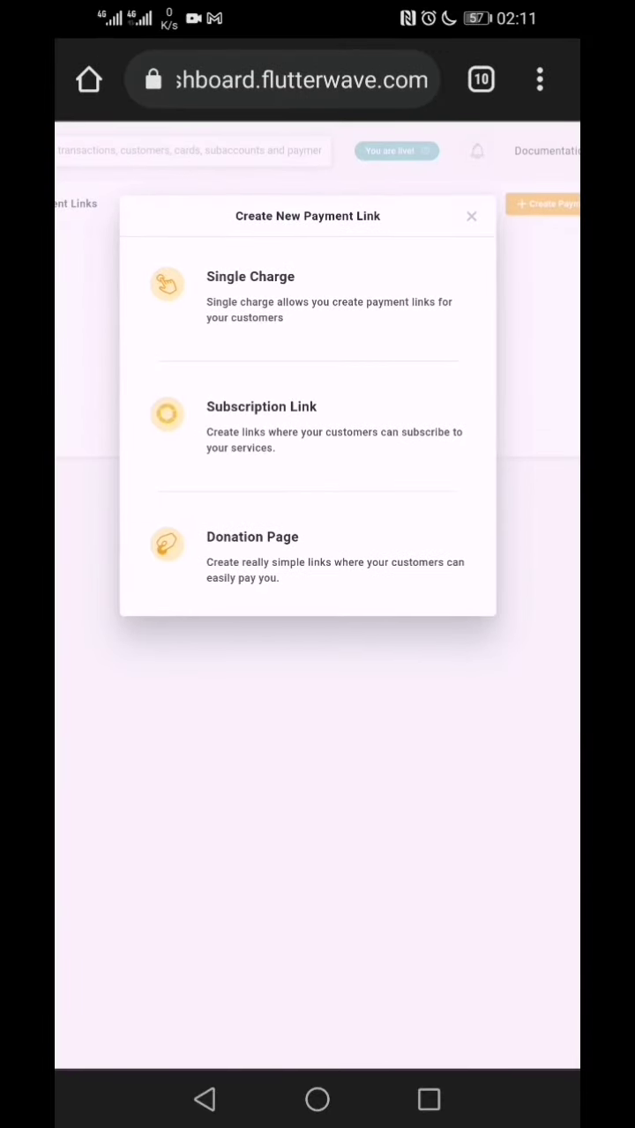
# Step: Choose a Single Charge link and set its amount to NGN 300.00
pyautogui.click(335, 287)
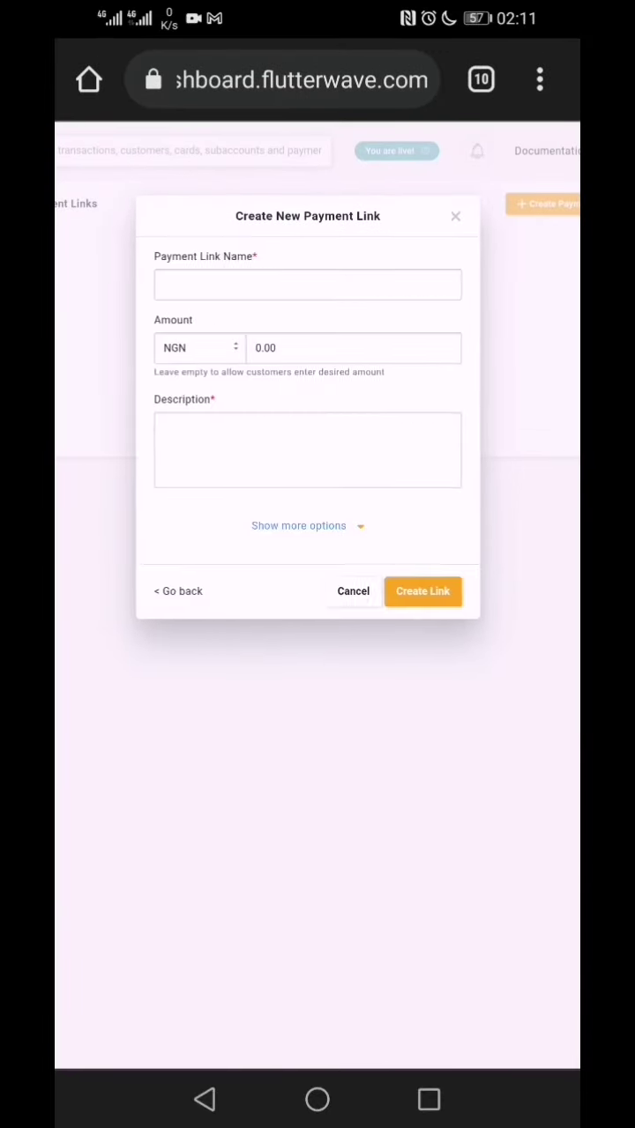
pyautogui.click(327, 287)
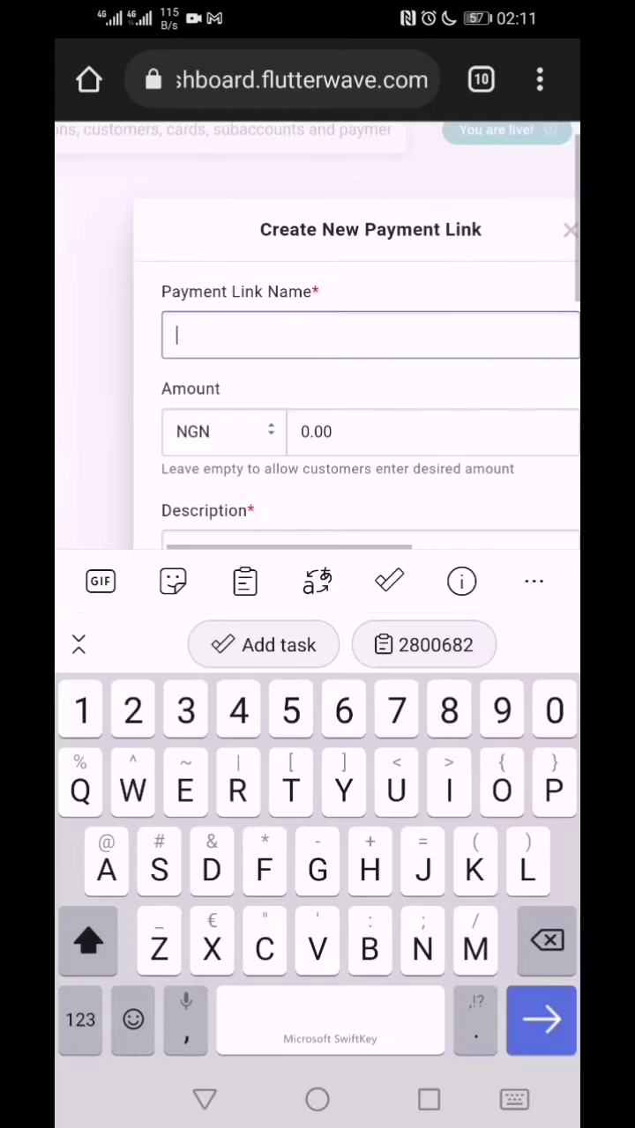
pyautogui.moveTo(382, 391); pyautogui.dragTo(348, 308)
pyautogui.click(329, 365)
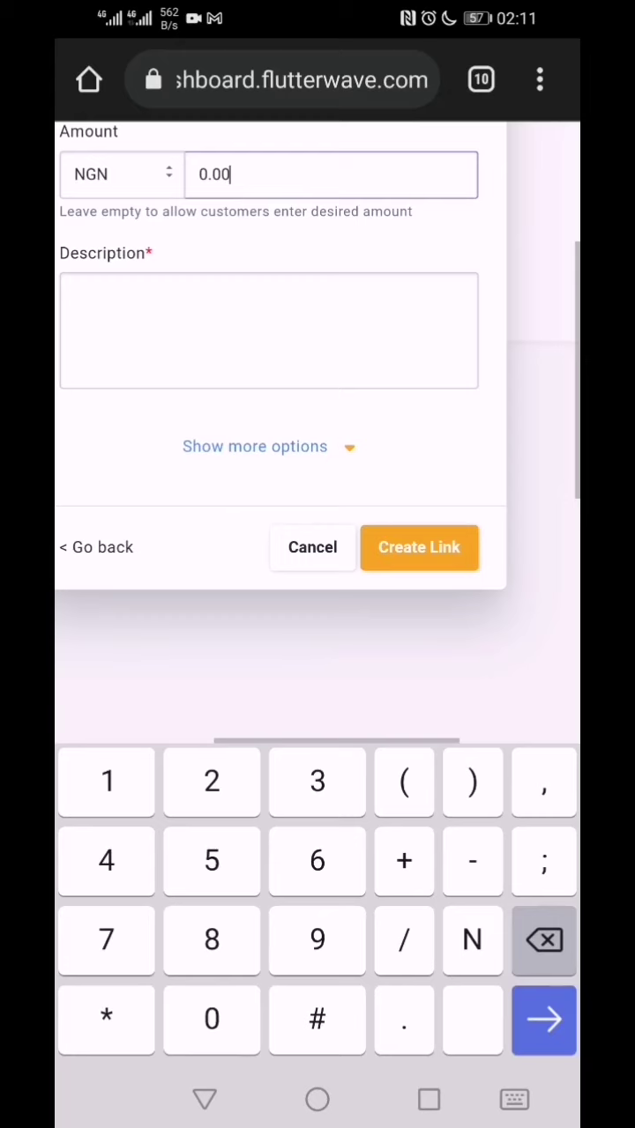
pyautogui.moveTo(345, 327); pyautogui.dragTo(345, 350)
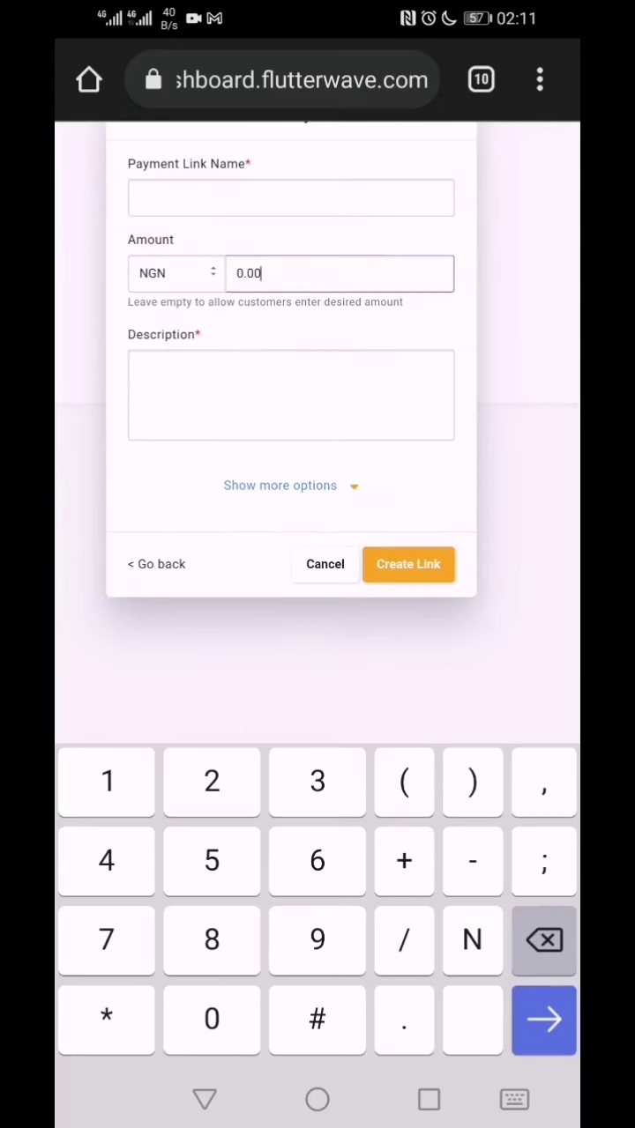
pyautogui.press('BackSpace')
pyautogui.write('00.00')
# Step: Name the payment link 'Make 5000 Naira per day'
pyautogui.click(154, 204)
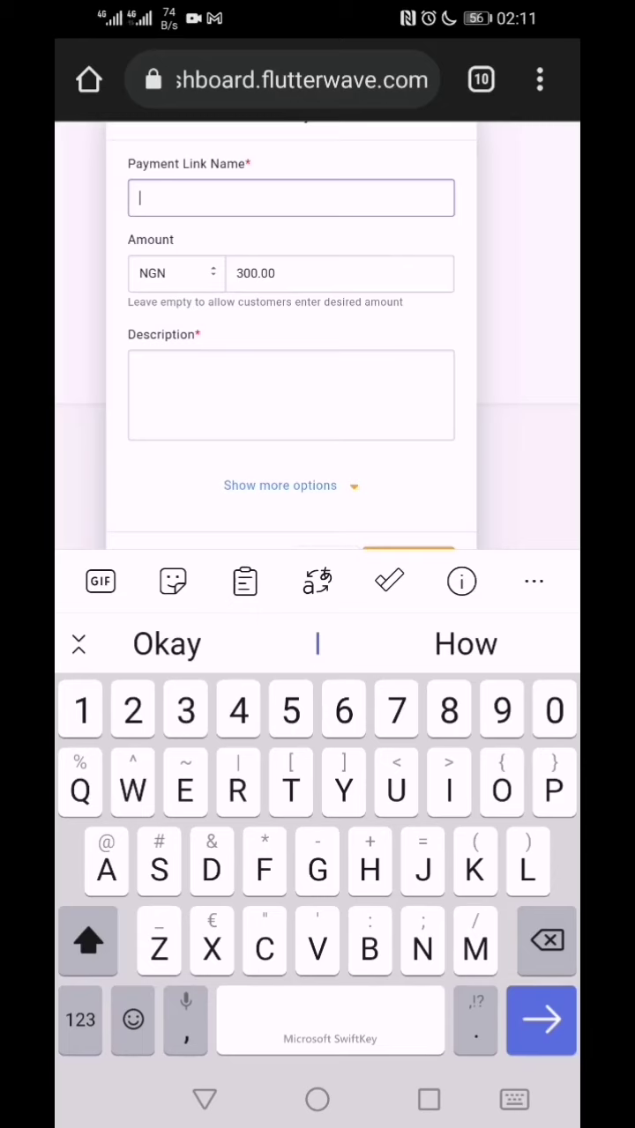
pyautogui.write('Make')
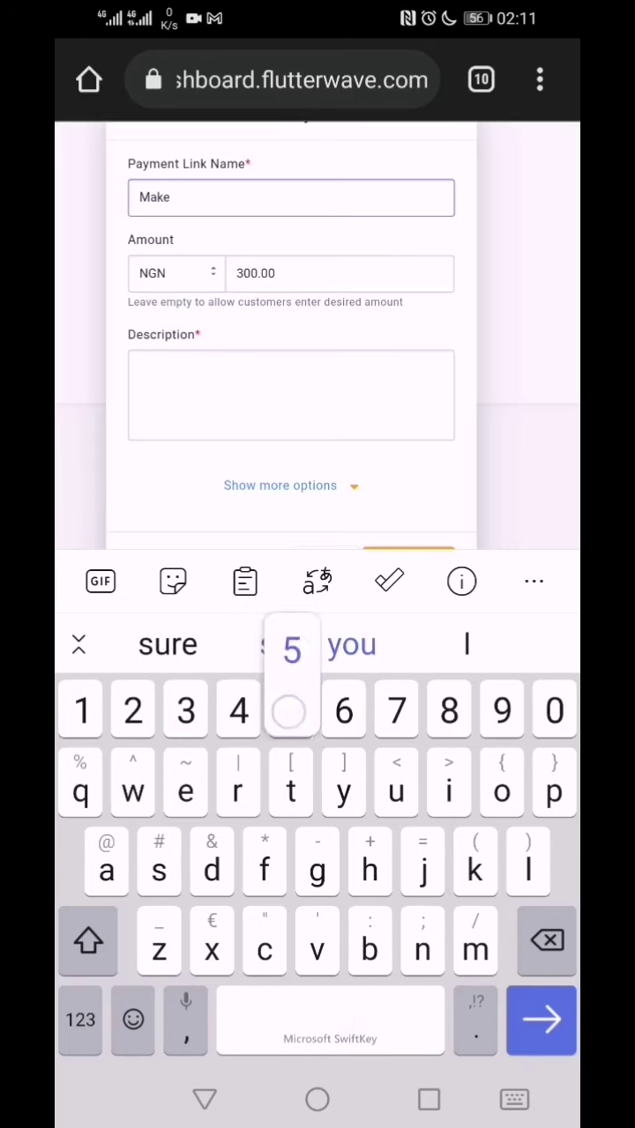
pyautogui.write('5000')
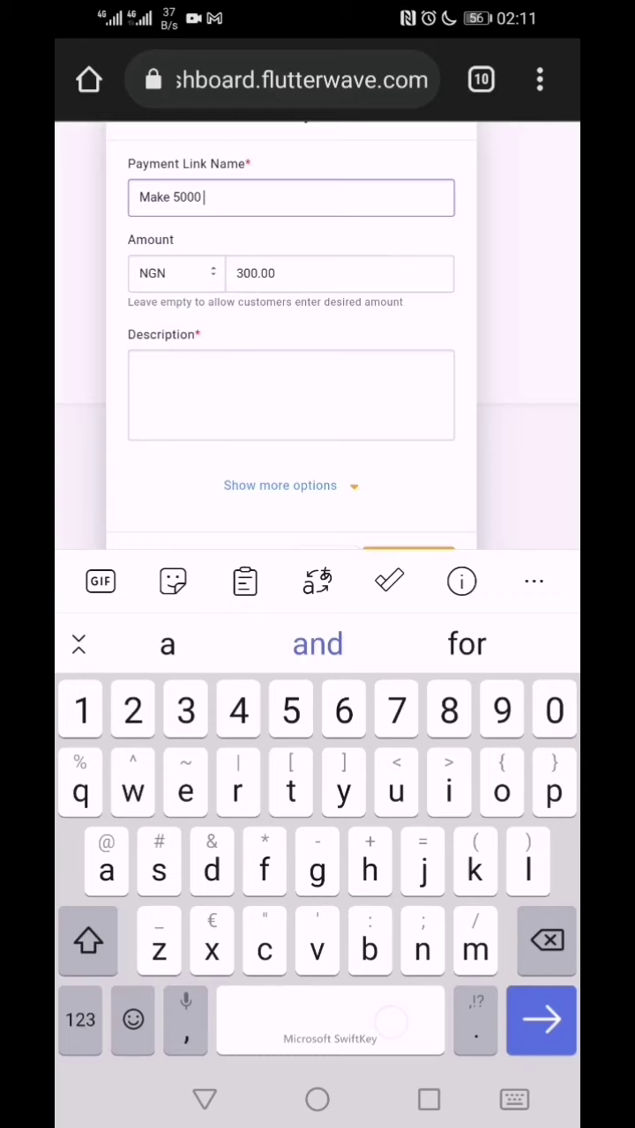
pyautogui.write(' Nai')
pyautogui.click(166, 644)
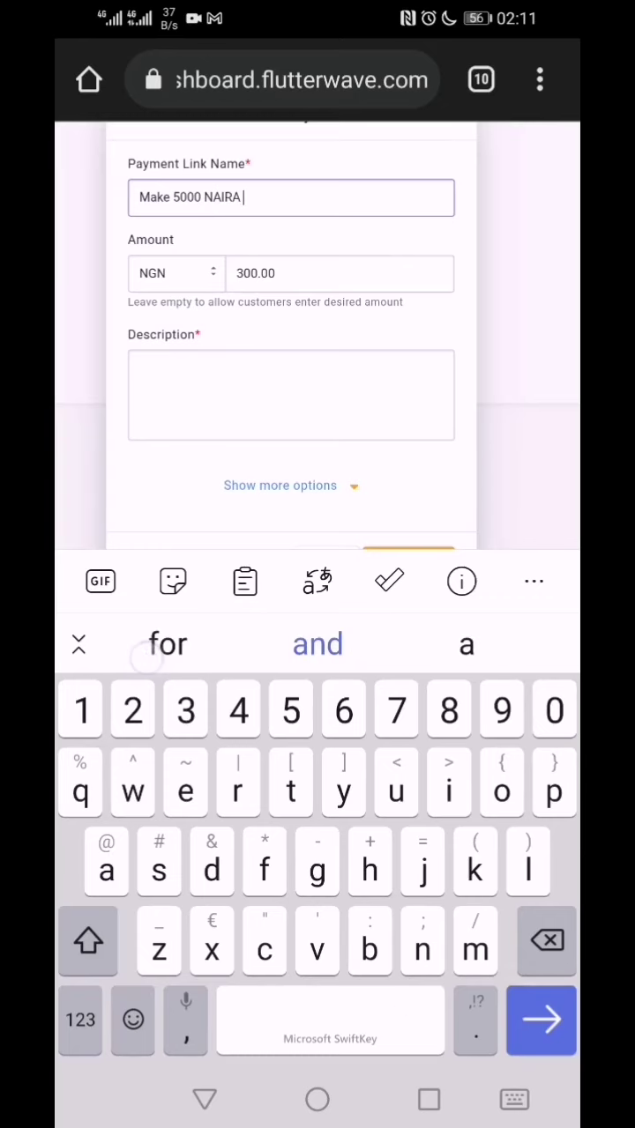
pyautogui.write('per ')
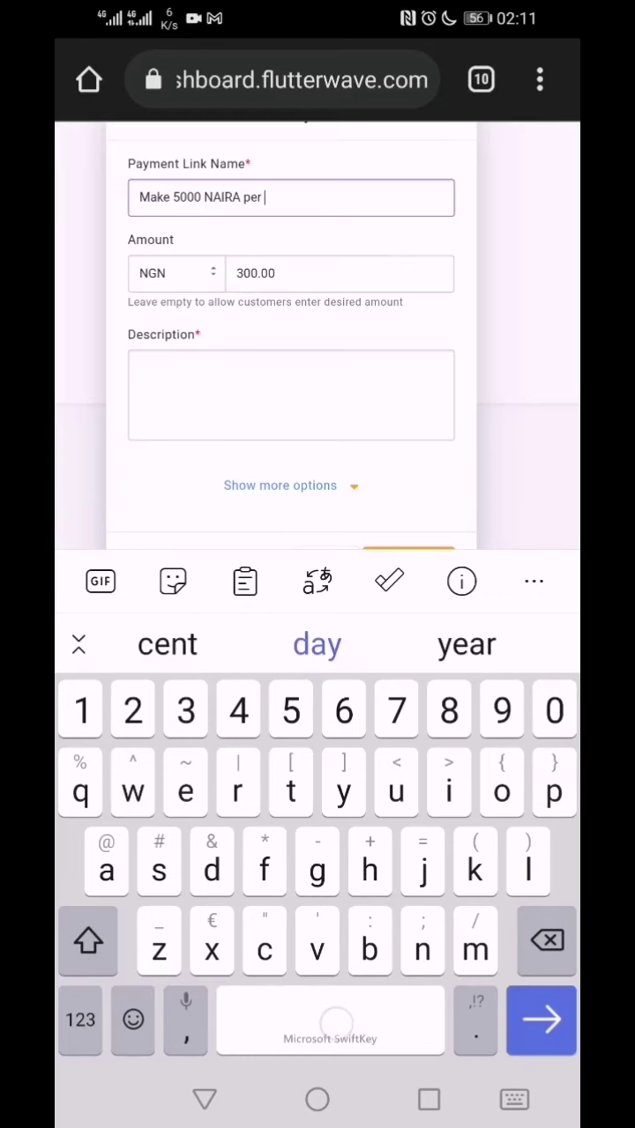
pyautogui.write('day')
# Step: Set the description to 'How to make 5000 naira per day with your mobile phone in 2022. ONLY IN NIGERIA'
pyautogui.click(161, 382)
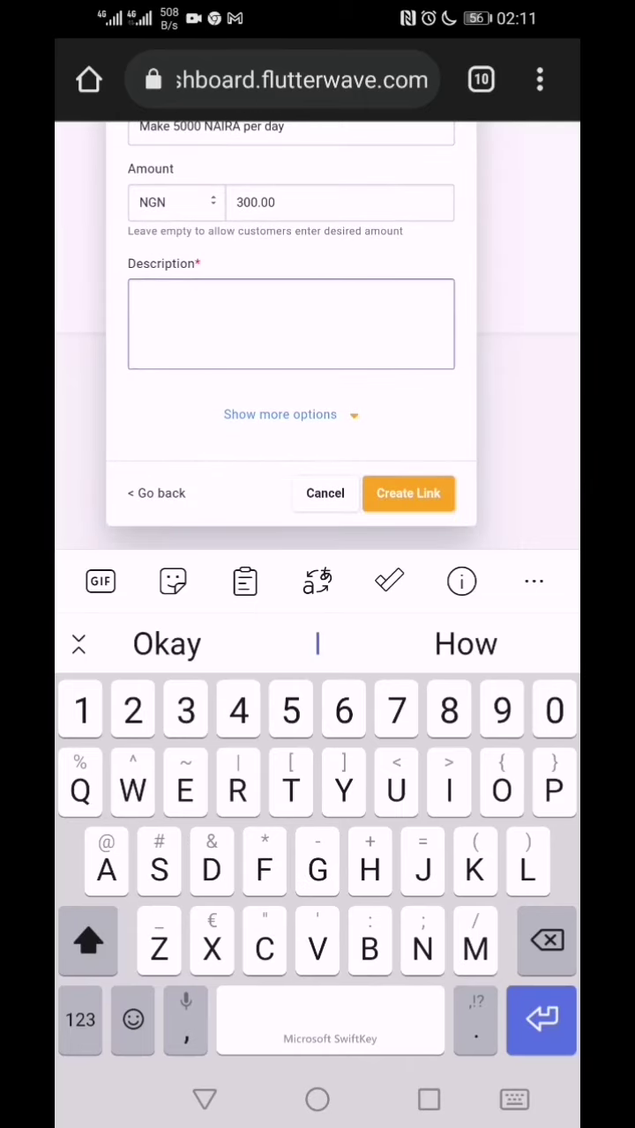
pyautogui.write('How t')
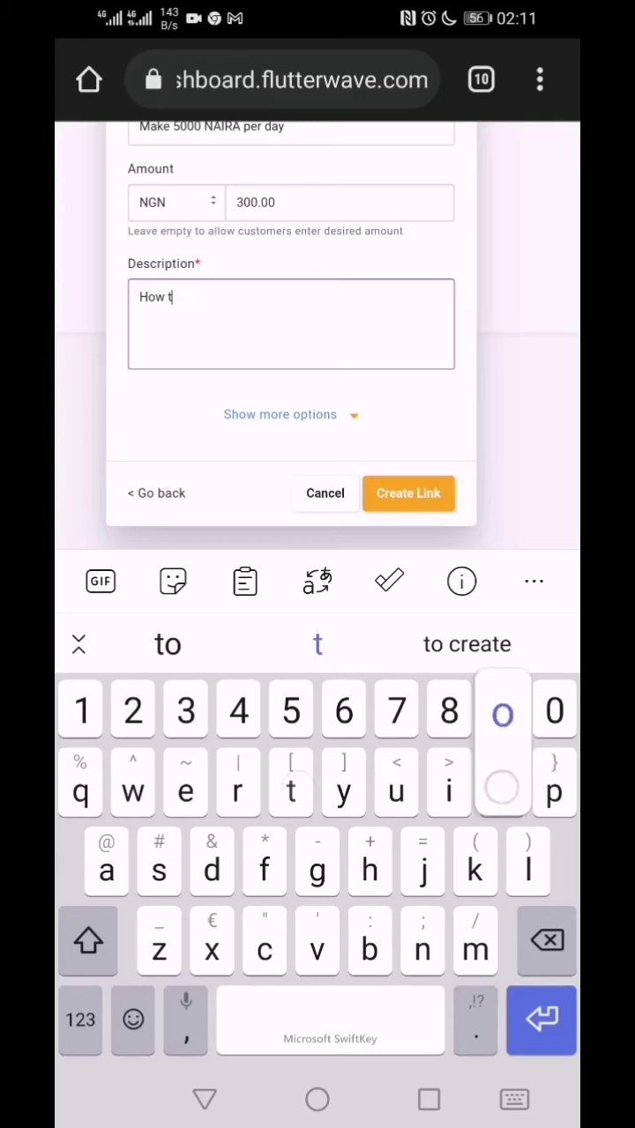
pyautogui.write('o make 50')
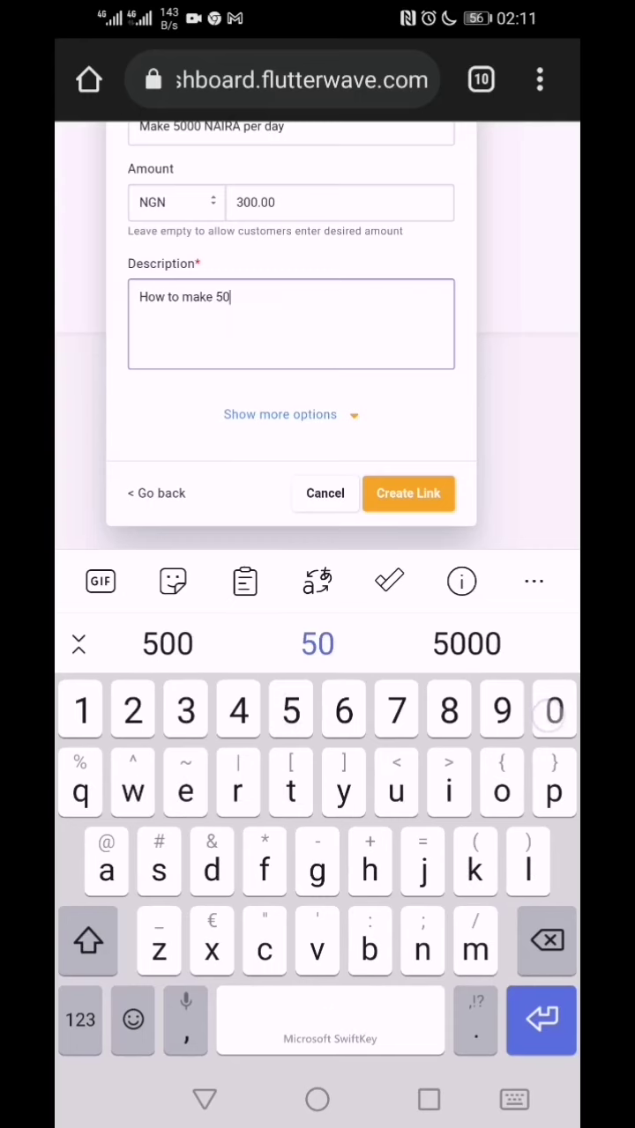
pyautogui.write('00 naira ')
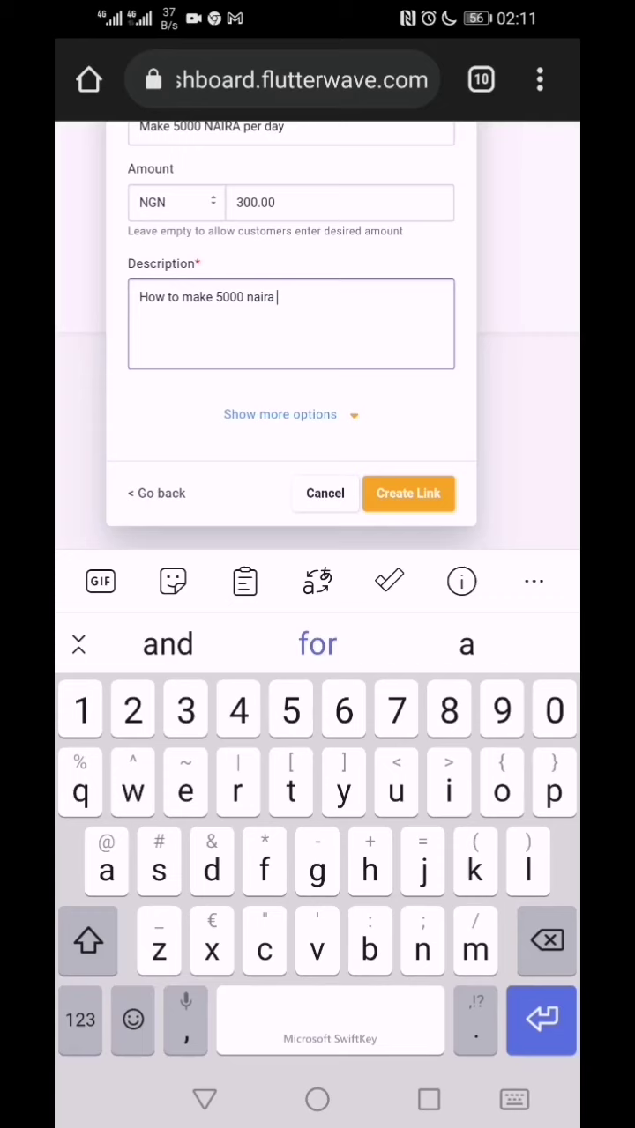
pyautogui.write('per day ')
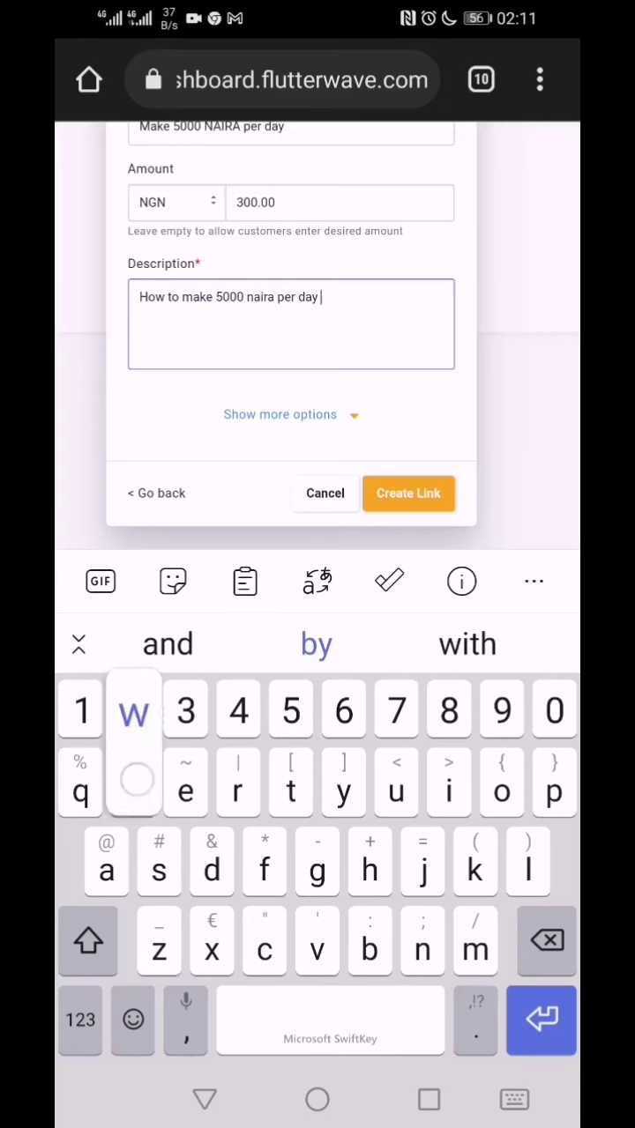
pyautogui.write('with your')
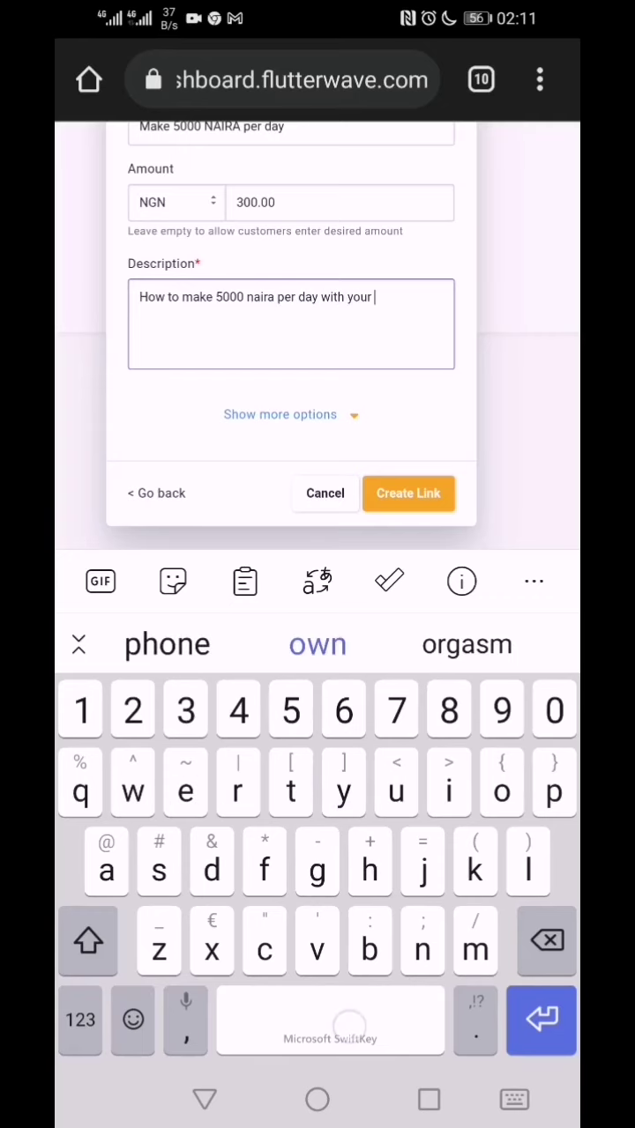
pyautogui.write(' mobile ')
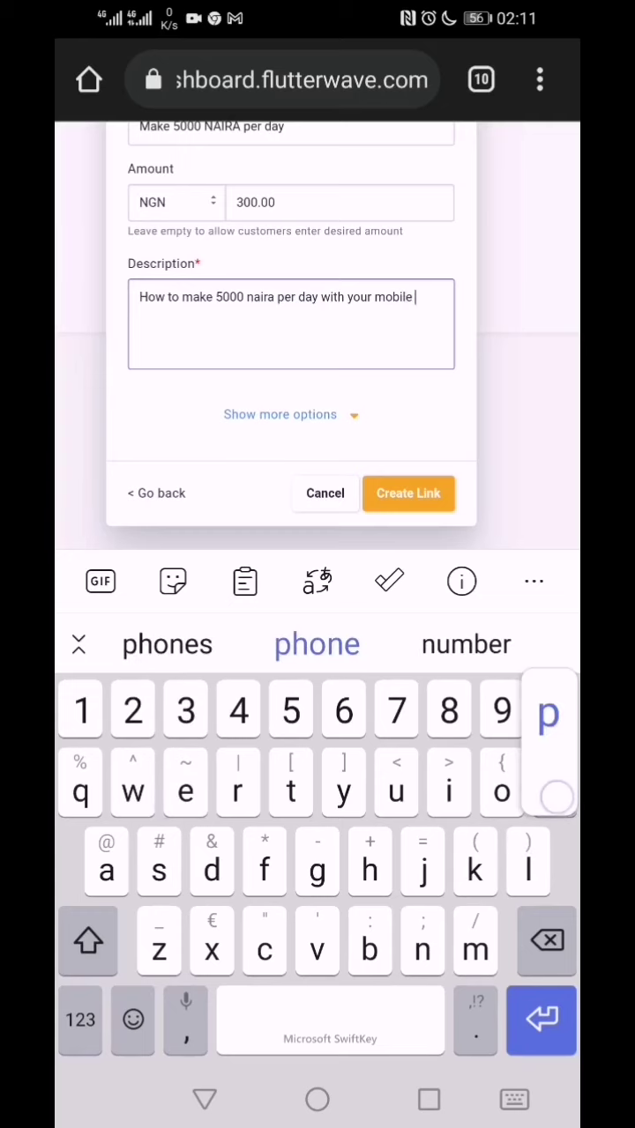
pyautogui.write('phone in 20')
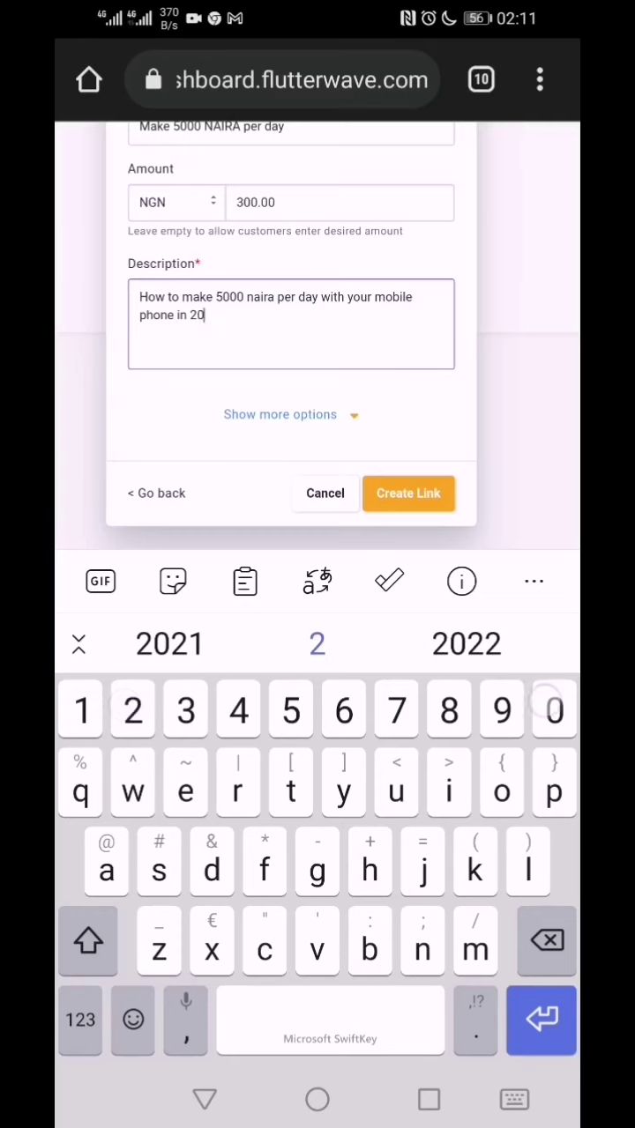
pyautogui.write('22 ')
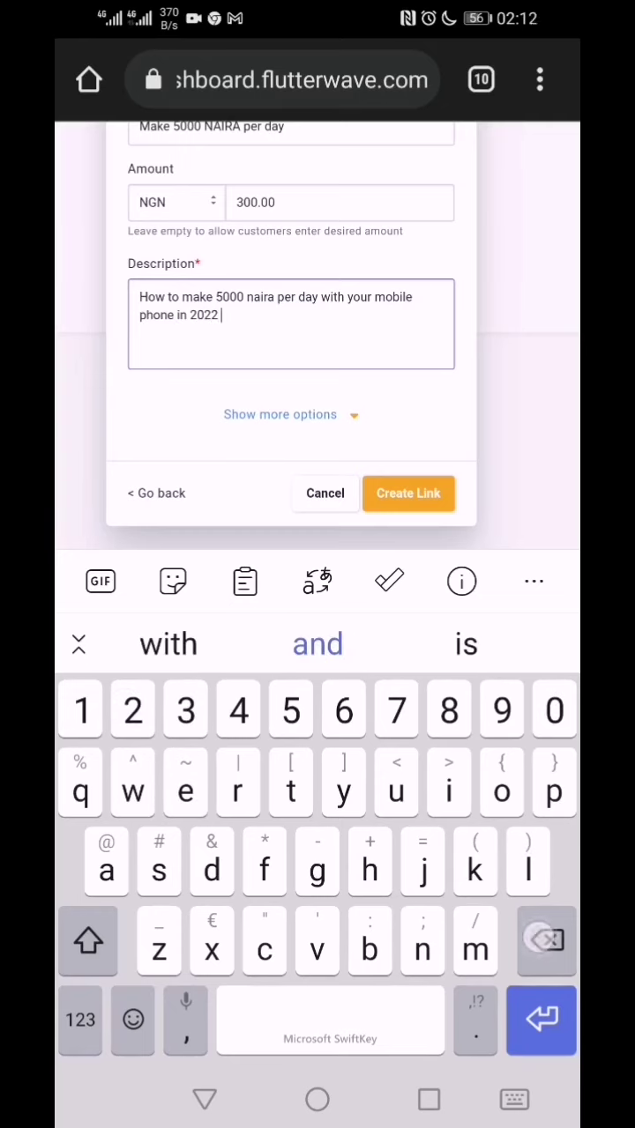
pyautogui.write(',')
pyautogui.press('BackSpace')
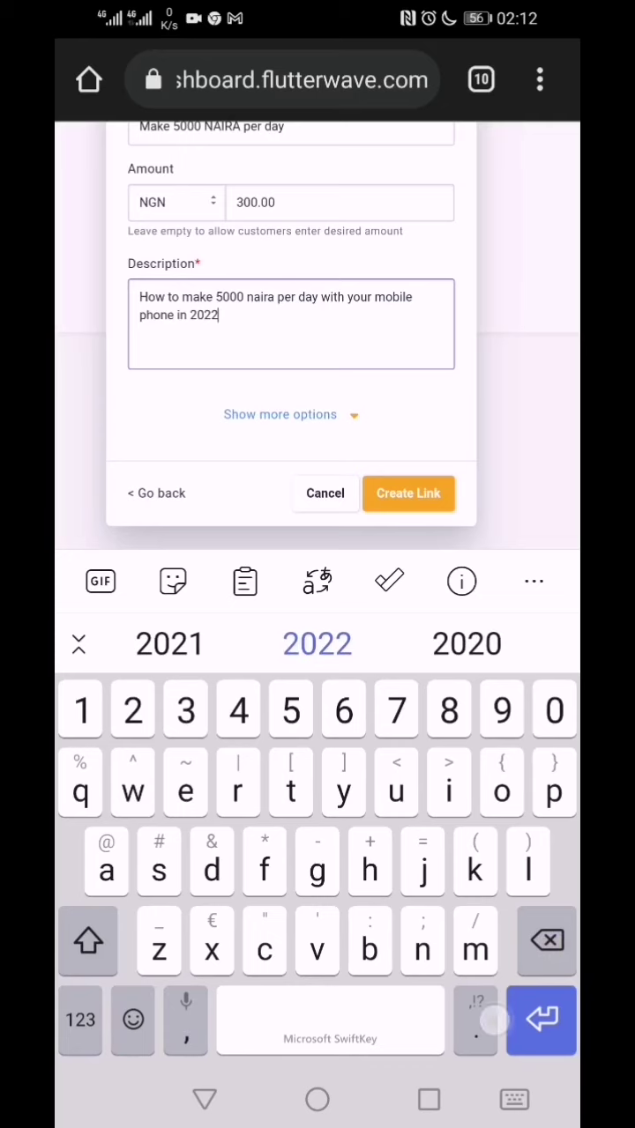
pyautogui.write('. ON')
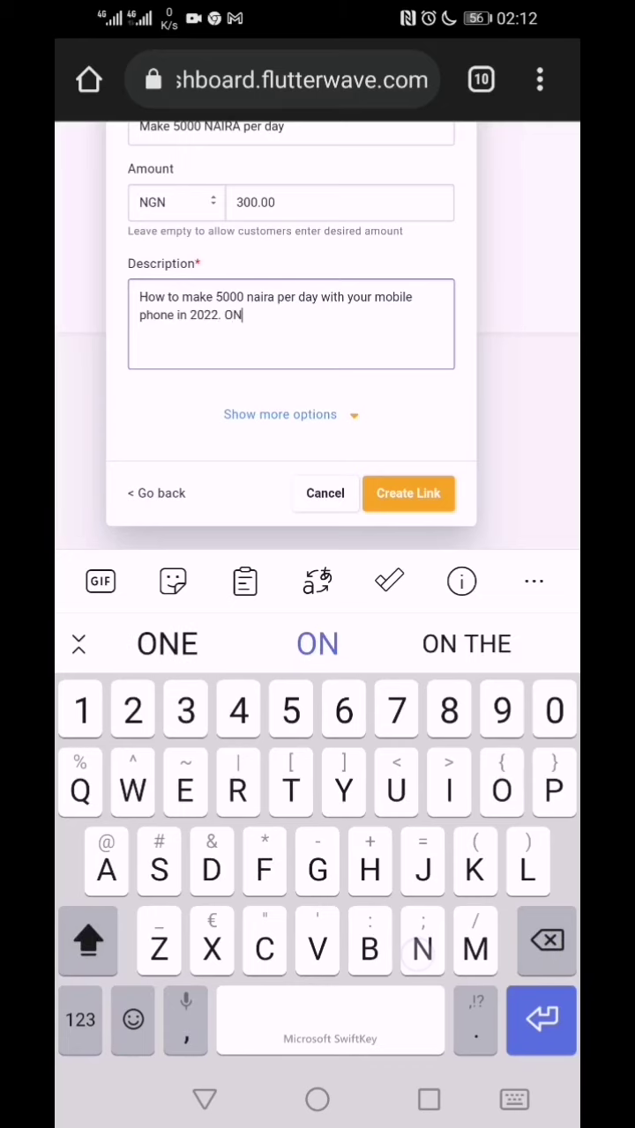
pyautogui.write('LY IN ')
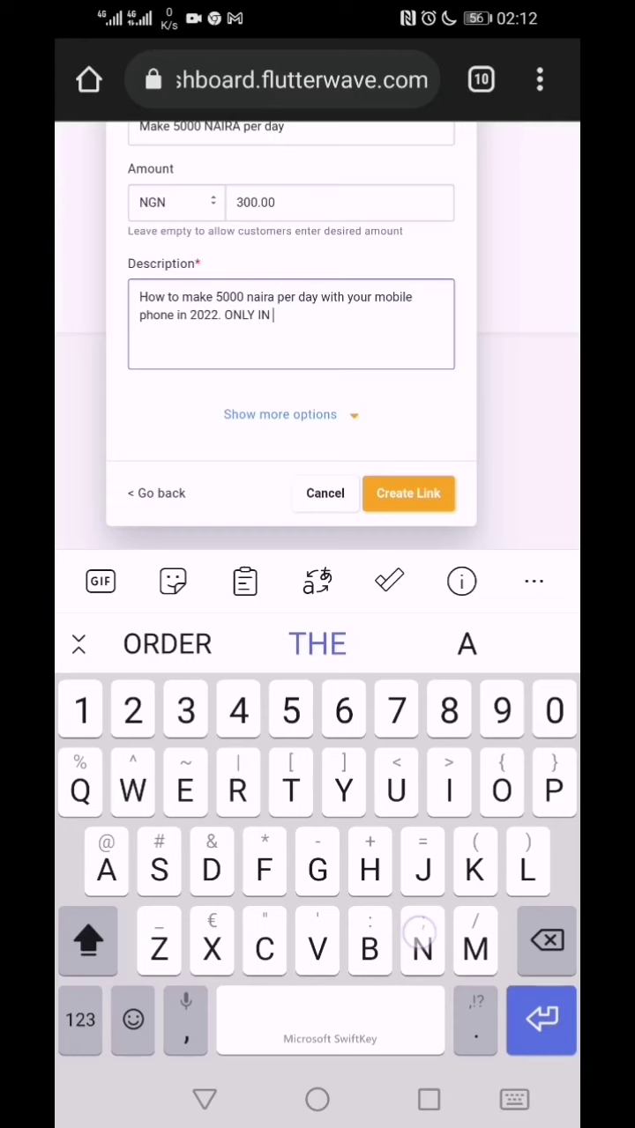
pyautogui.write('NIGERIA')
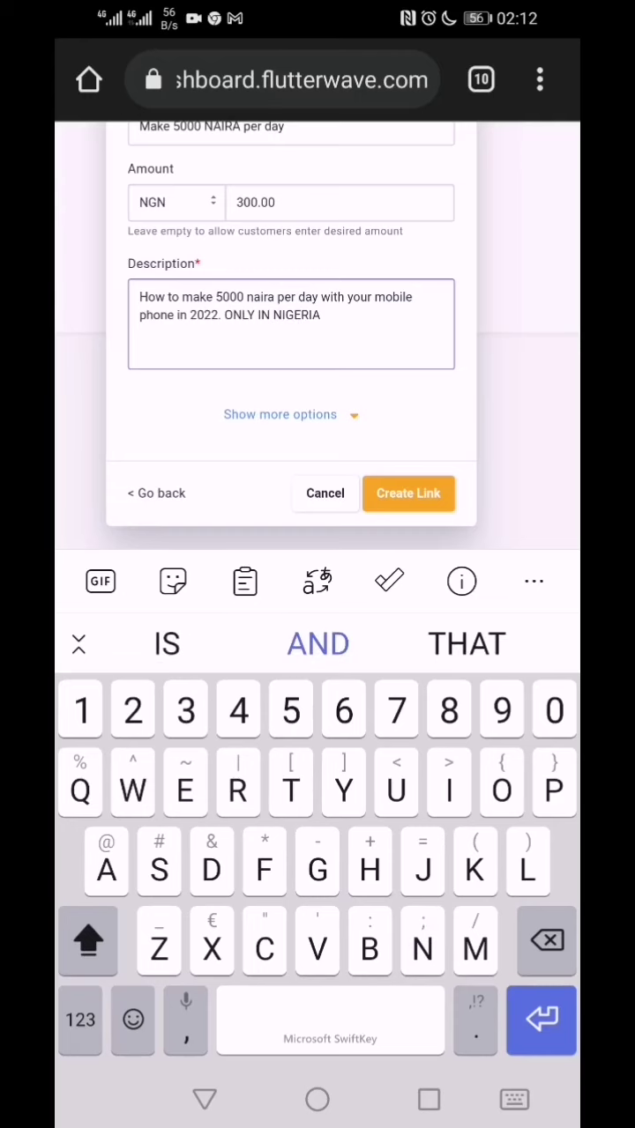
# Step: Leave the optional settings unchanged and create the payment link
pyautogui.scroll(1, 139, 402)
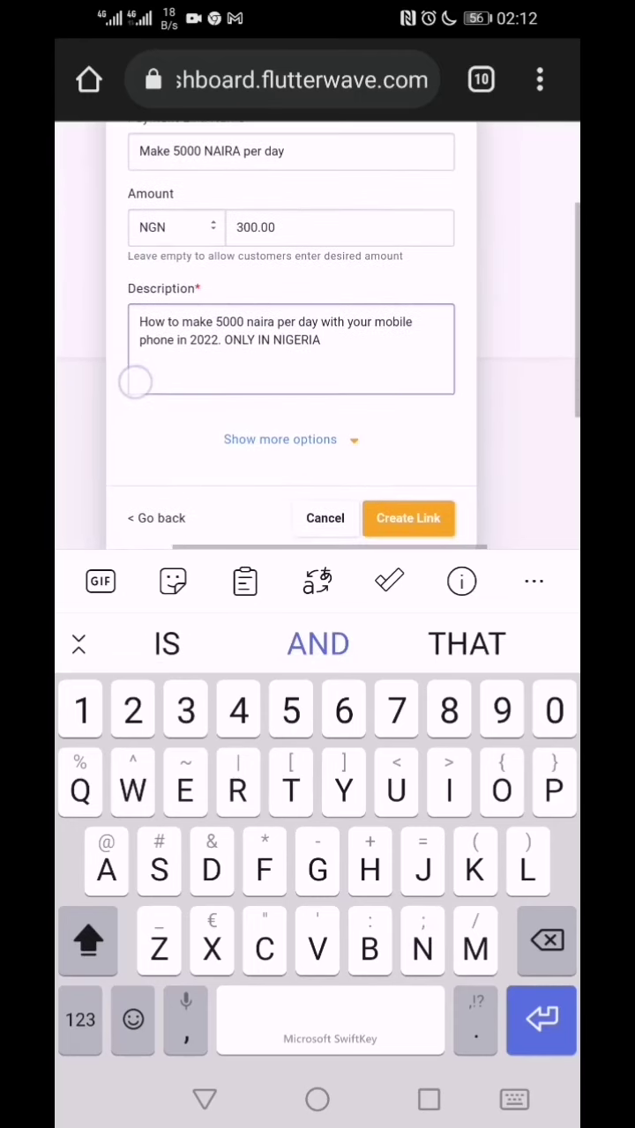
pyautogui.click(274, 439)
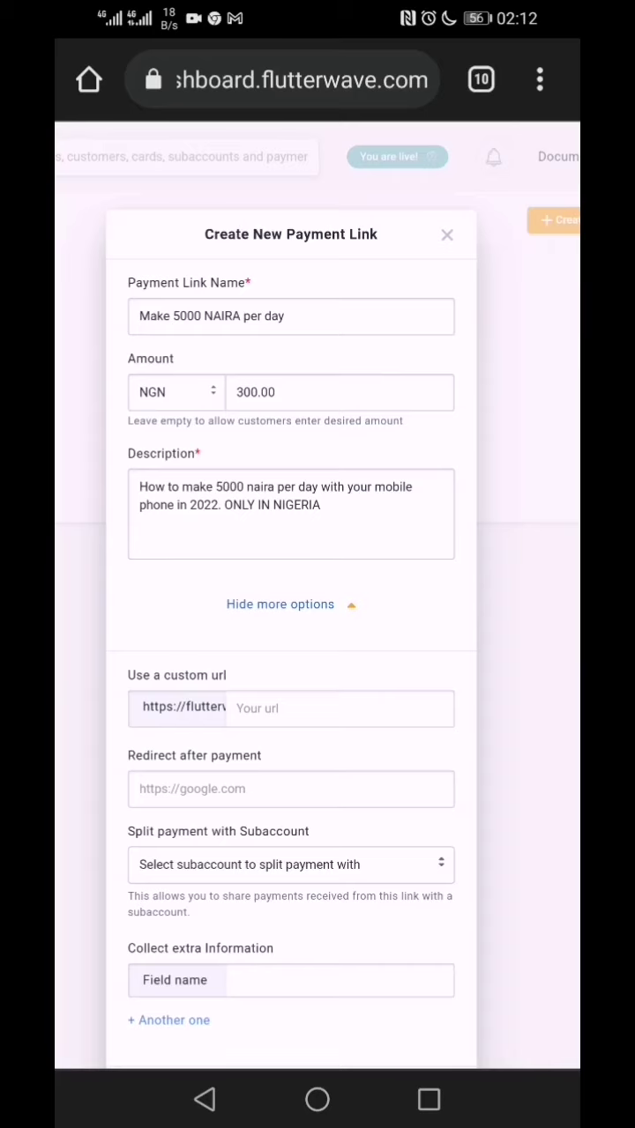
pyautogui.scroll(-3, 379, 672)
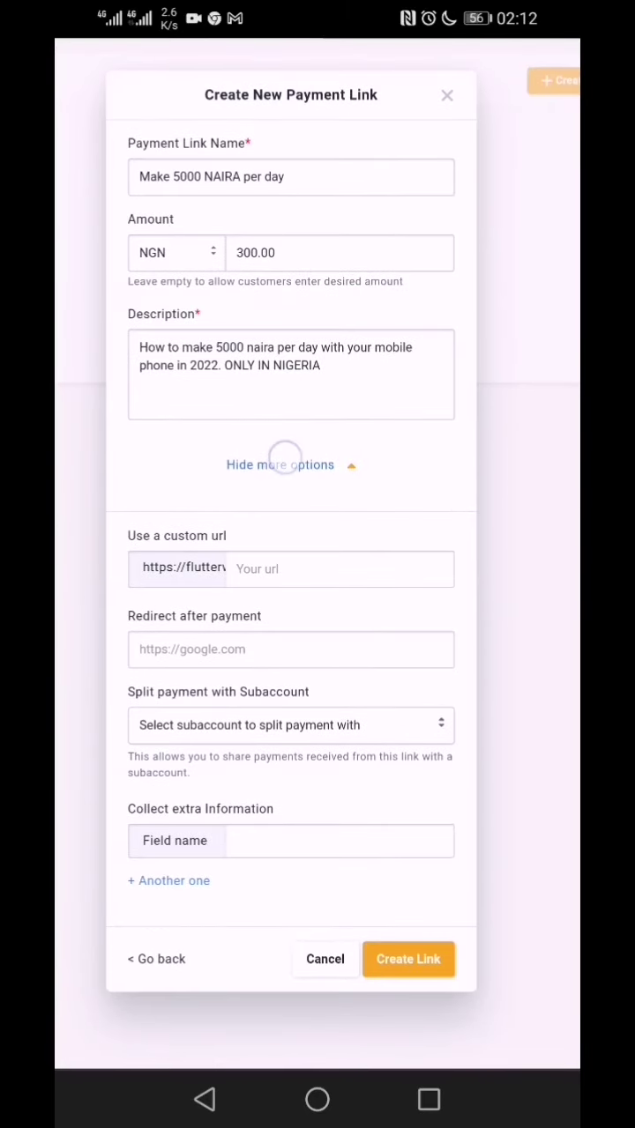
pyautogui.click(284, 458)
pyautogui.click(408, 543)
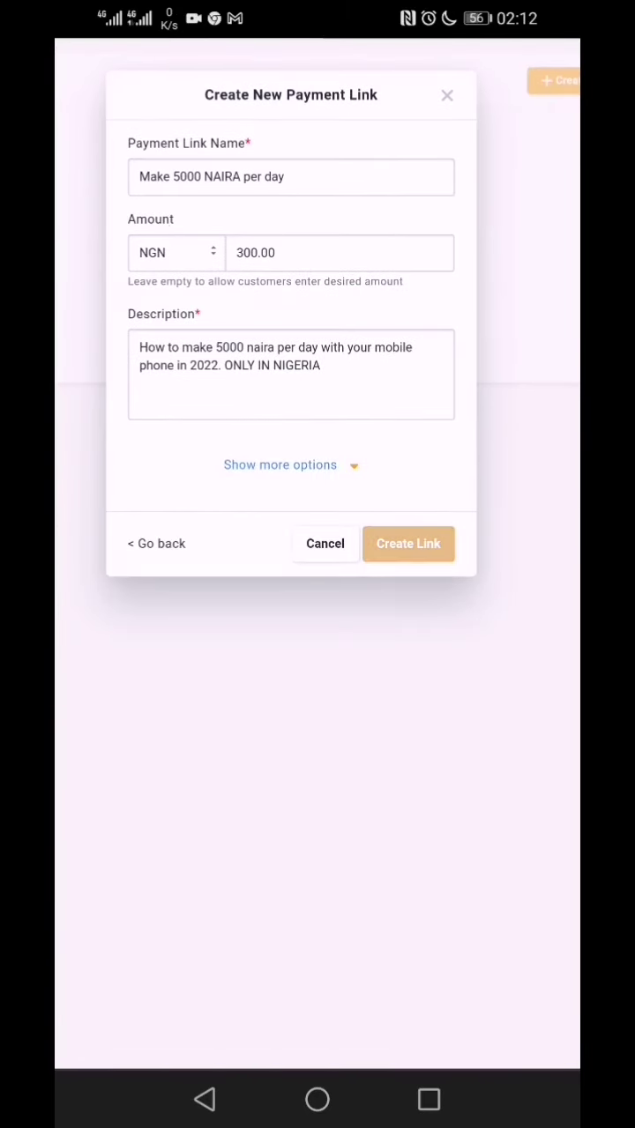
# Step: Copy the 'Make 5000 Naira Per Day' link address from its View Link entry
pyautogui.scroll(-3, 313, 512)
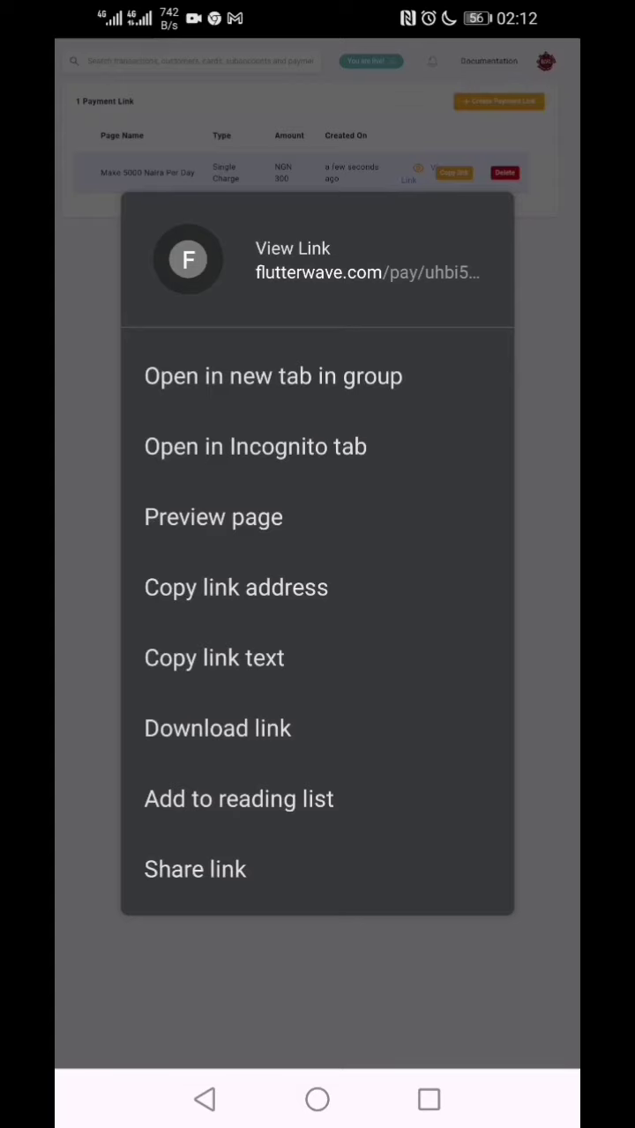
pyautogui.click(316, 586)
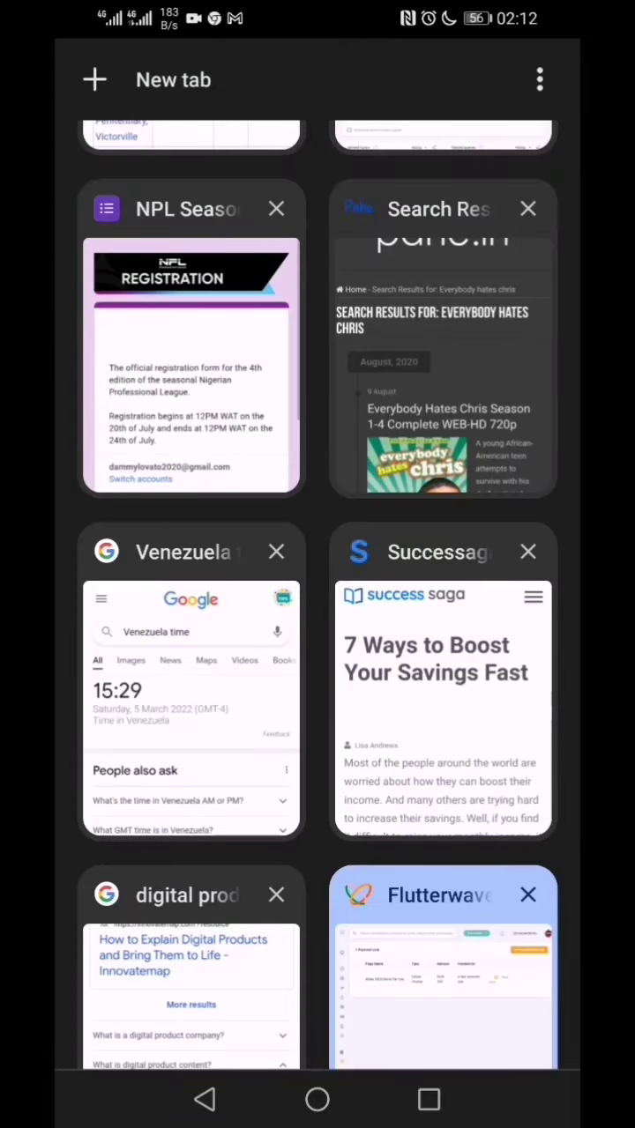
# Step: Paste the copied payment link into a new Chrome tab and load its checkout page
pyautogui.scroll(-2, 352, 617)
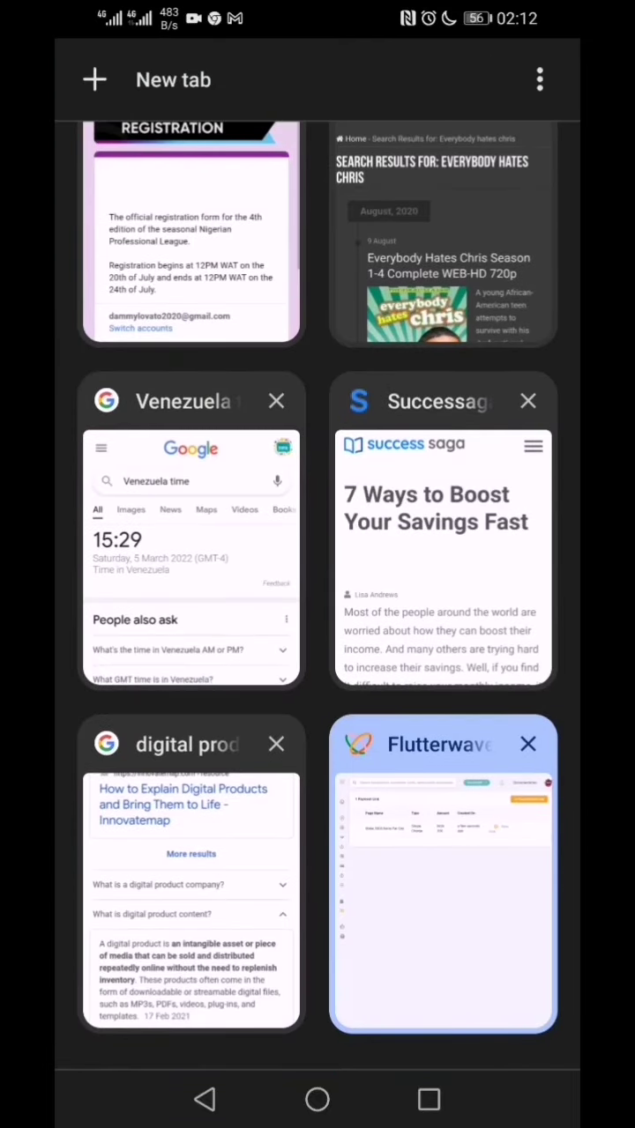
pyautogui.click(158, 79)
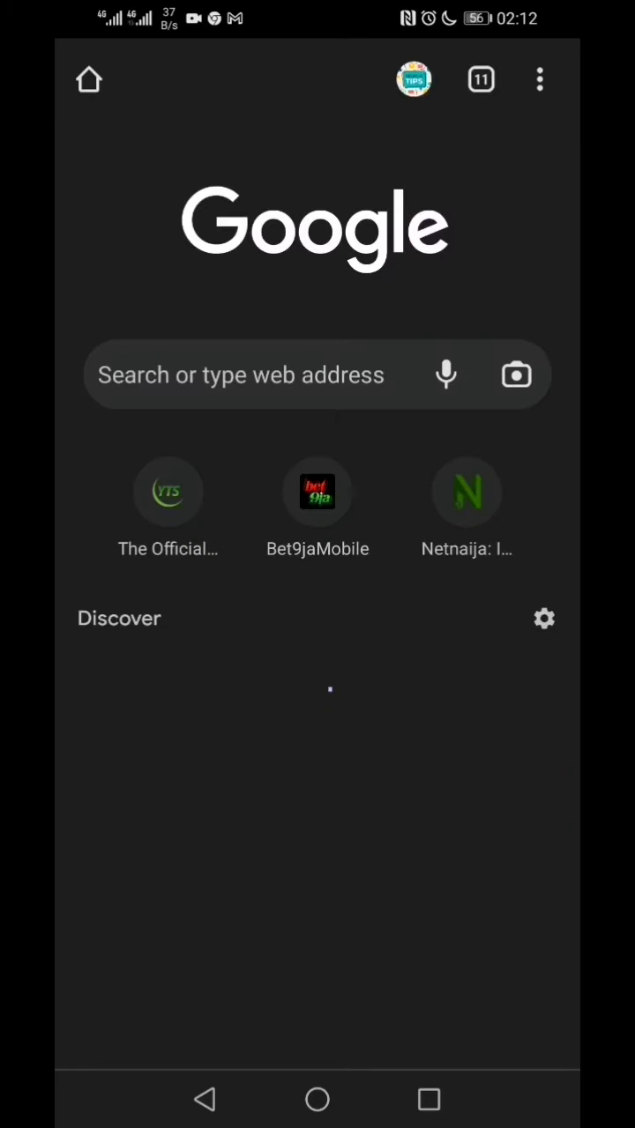
pyautogui.click(314, 364)
pyautogui.click(211, 81)
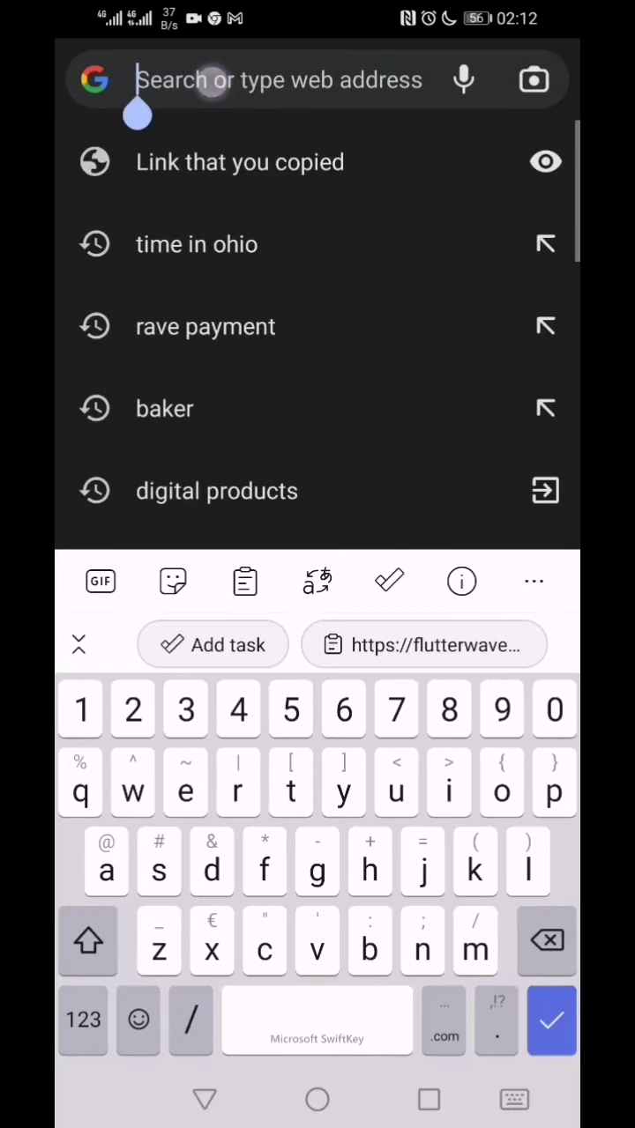
pyautogui.click(136, 168)
pyautogui.press('Return')
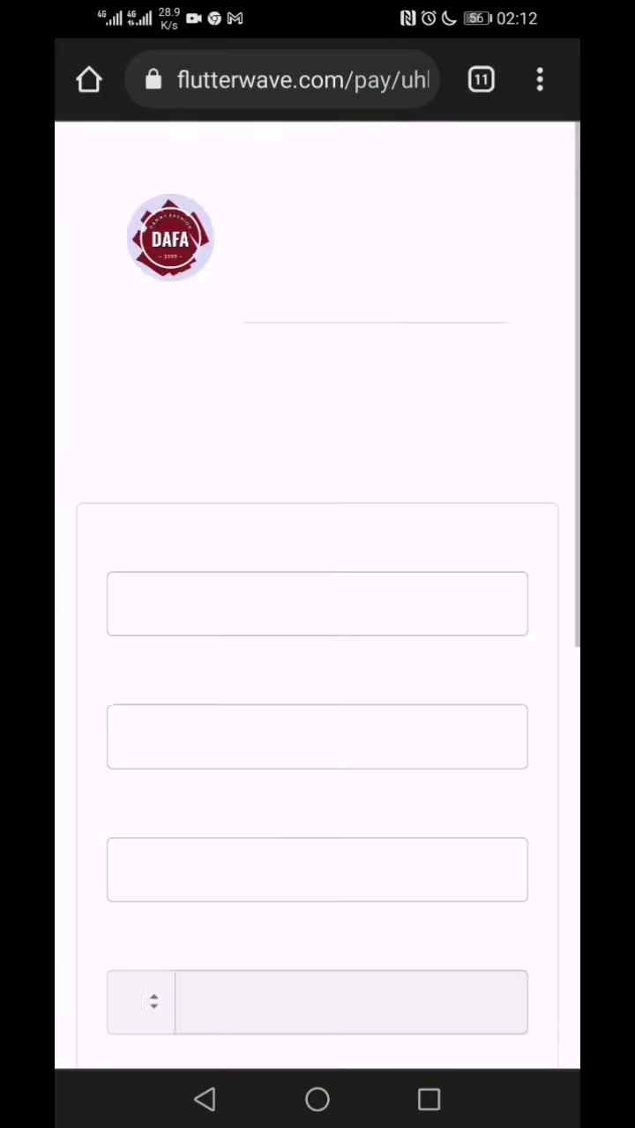
# Step: Autofill the payer's saved first and last name on the NGN 300 checkout form
pyautogui.moveTo(369, 787); pyautogui.dragTo(423, 420)
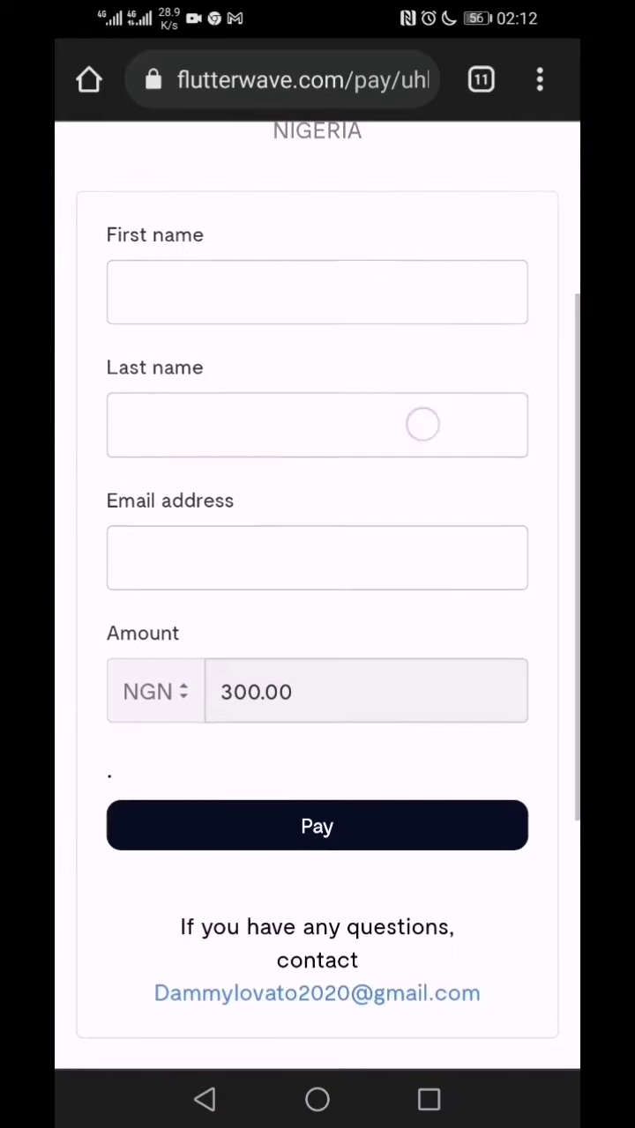
pyautogui.moveTo(373, 609); pyautogui.dragTo(340, 796)
pyautogui.moveTo(405, 855); pyautogui.dragTo(406, 514)
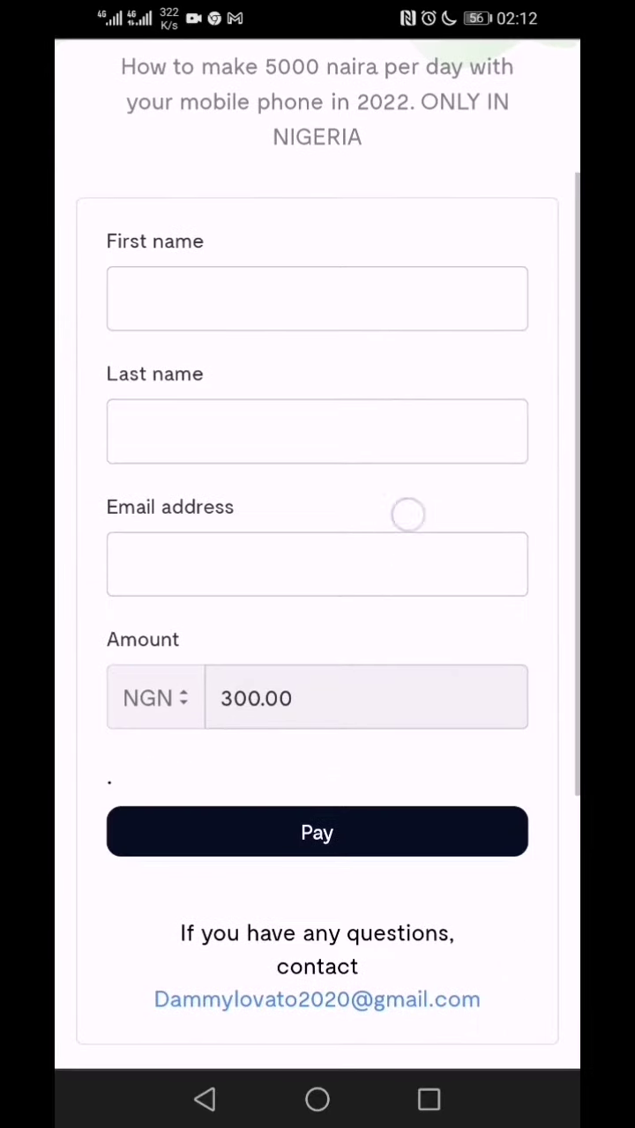
pyautogui.moveTo(405, 760); pyautogui.dragTo(433, 543)
pyautogui.click(356, 287)
pyautogui.click(205, 1091)
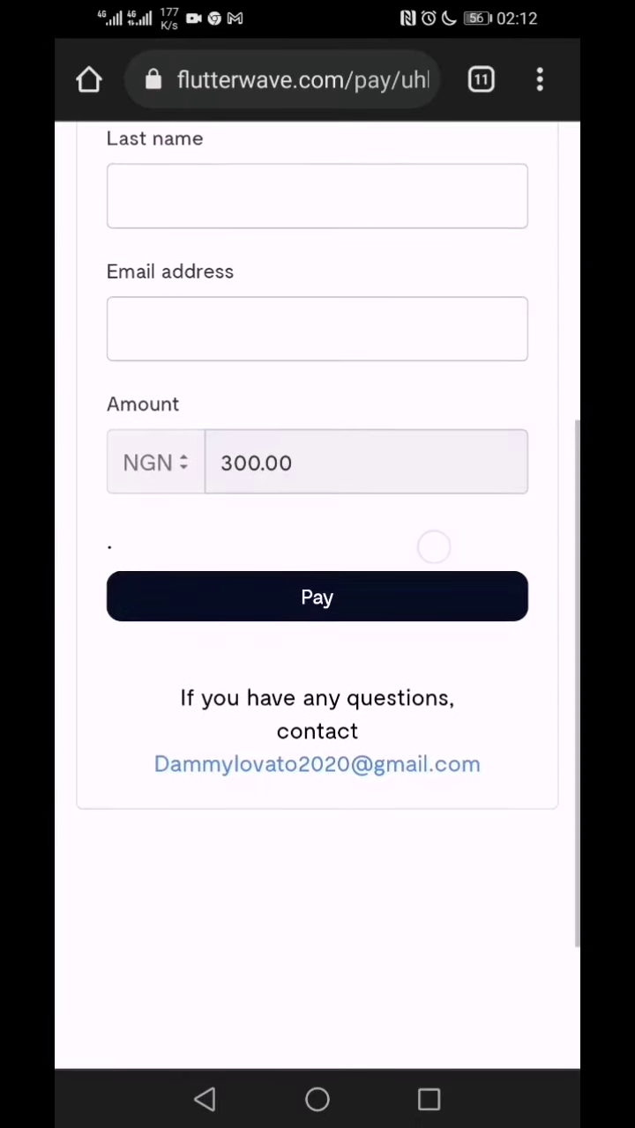
pyautogui.moveTo(406, 723); pyautogui.dragTo(369, 857)
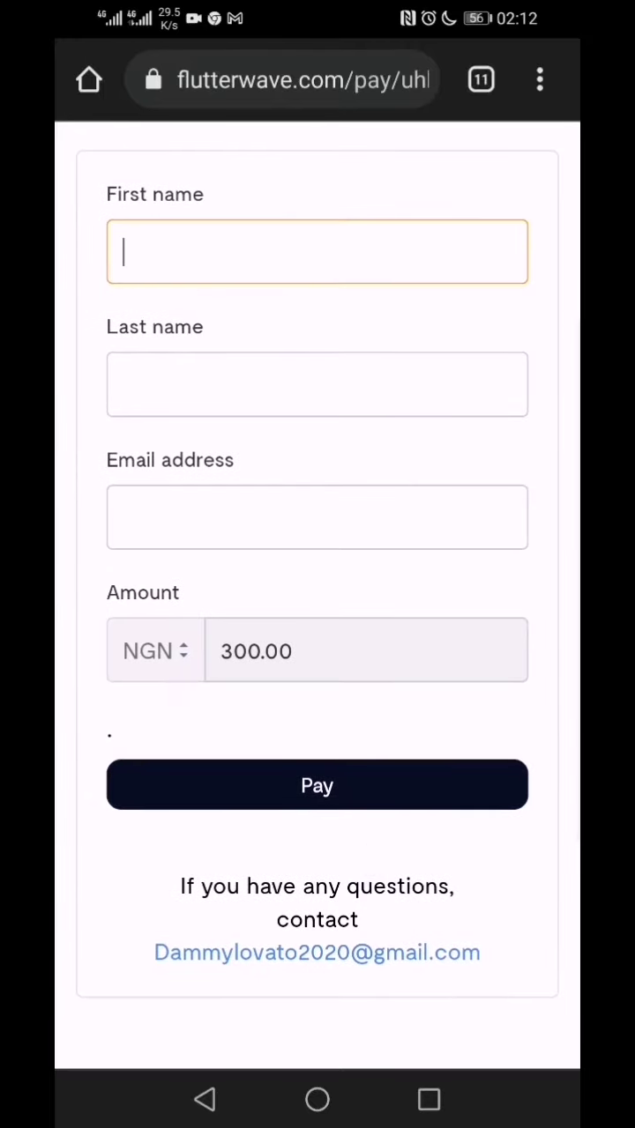
pyautogui.click(370, 776)
pyautogui.click(370, 365)
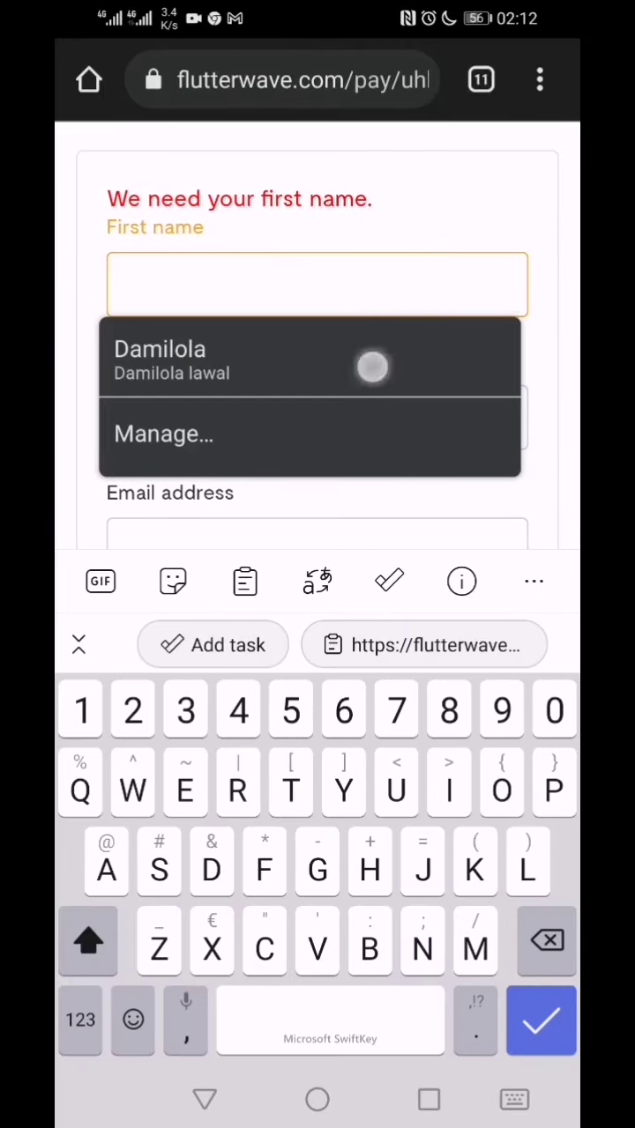
# Step: Enter the payer's email from the suggested entry and continue to payment
pyautogui.moveTo(402, 455); pyautogui.dragTo(428, 262)
pyautogui.click(374, 348)
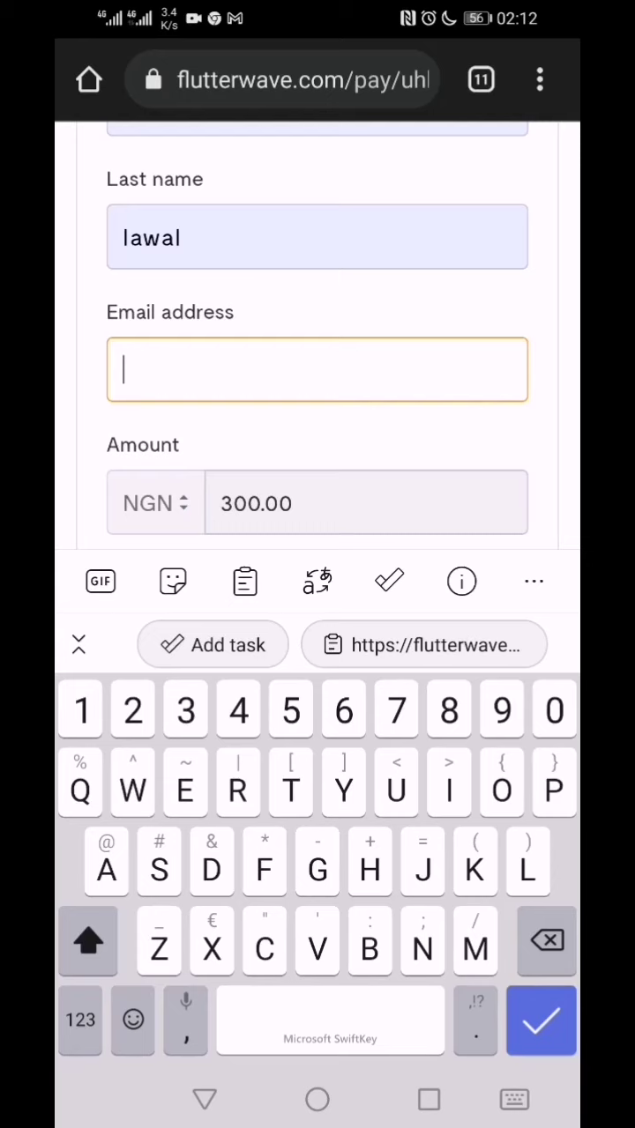
pyautogui.write('Dam')
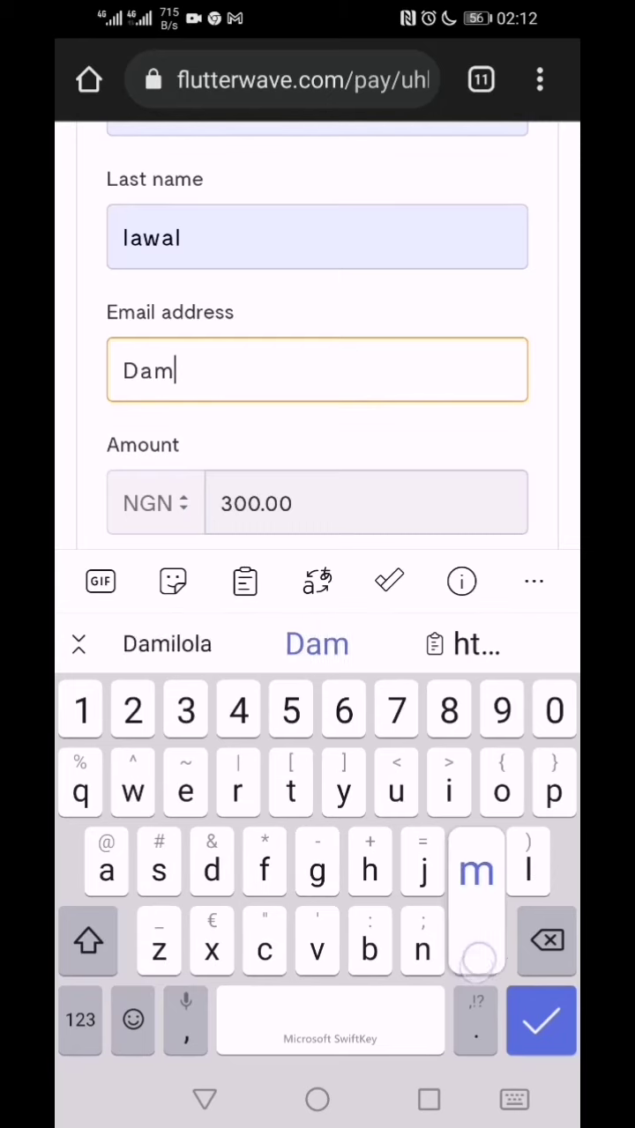
pyautogui.write('m')
pyautogui.click(167, 644)
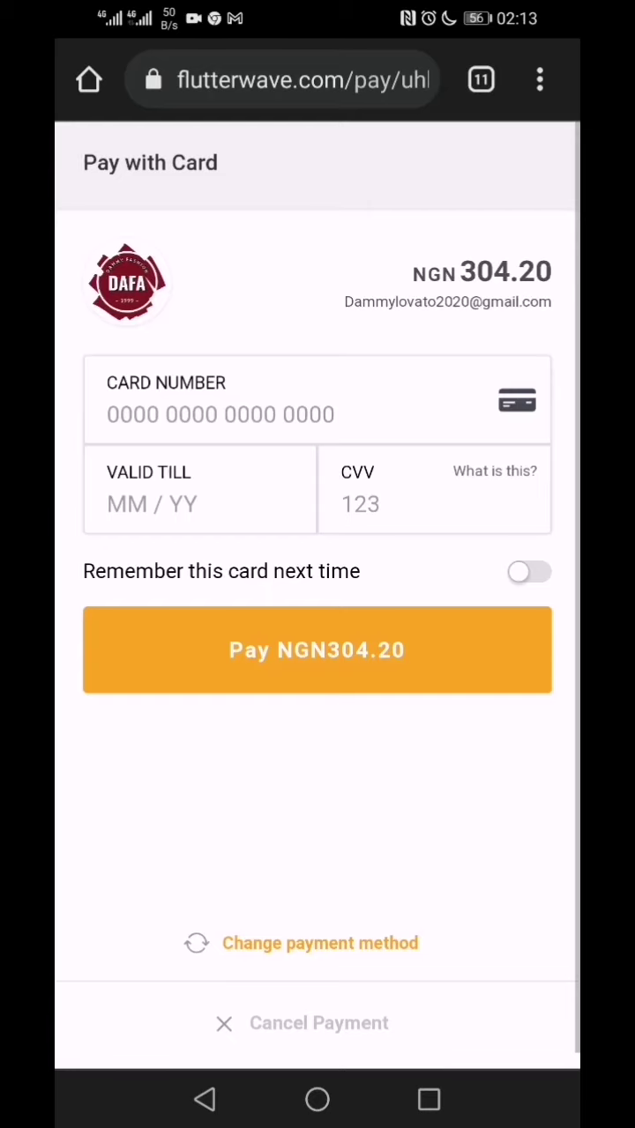
# Step: Wait on the NGN 304.20 Pay with Card form with card fields still empty
pyautogui.moveTo(374, 460)
pyautogui.mouseDown()
pyautogui.moveTo(396, 358)
pyautogui.moveTo(379, 448)
pyautogui.mouseUp()
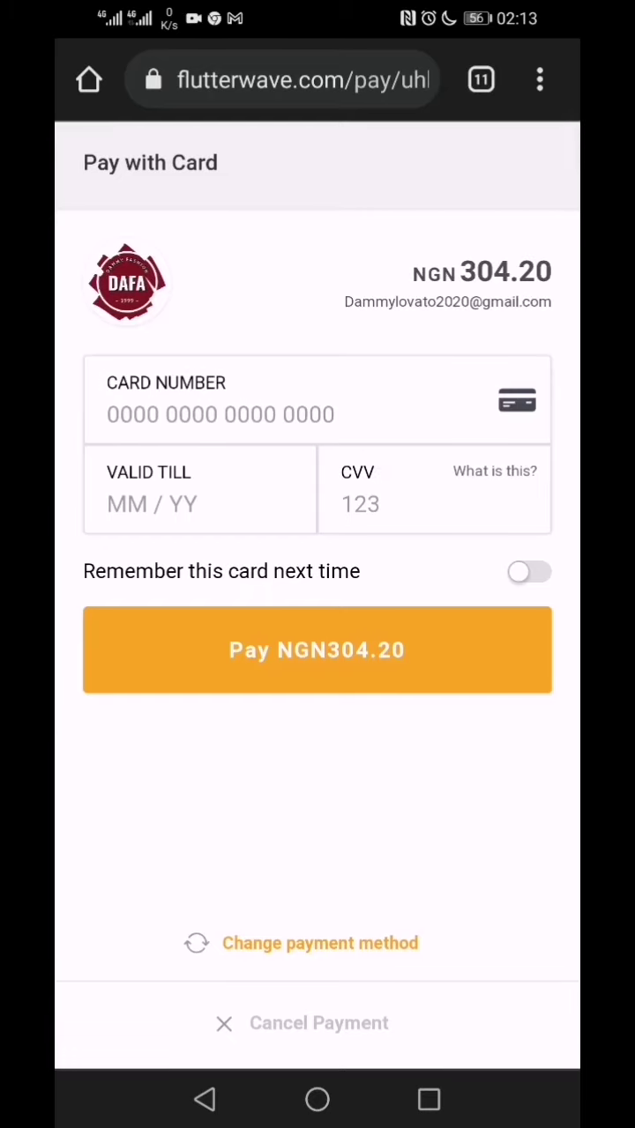